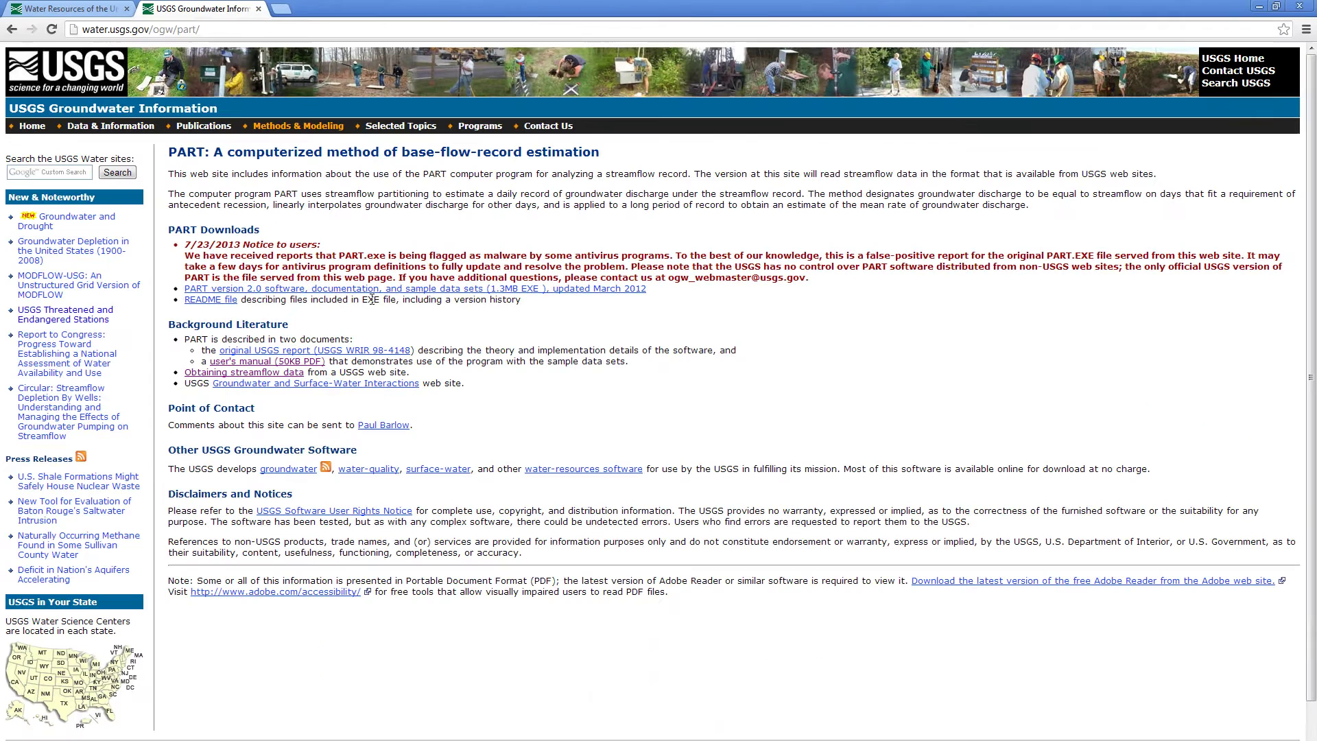
Step: Download the PART version 2.0 package and save it to C:\Temp as part (2).exe
click(378, 289)
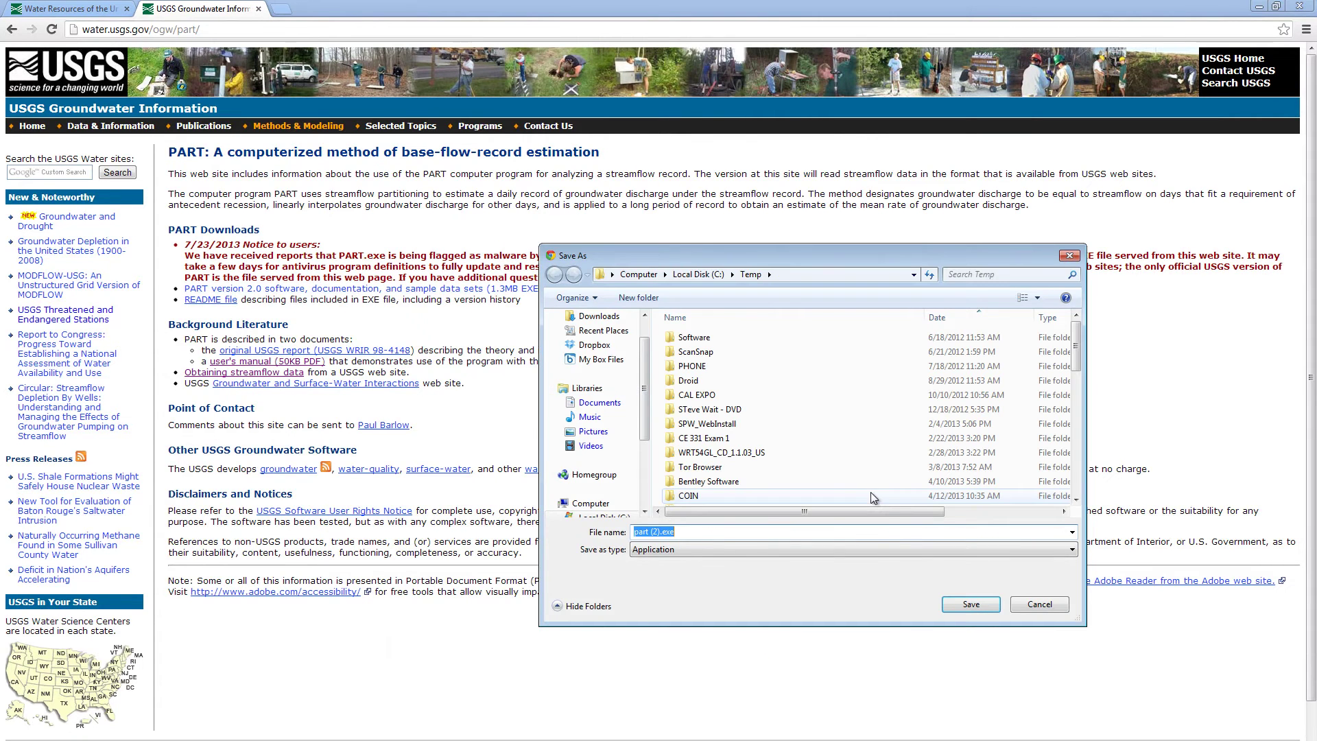
click(971, 605)
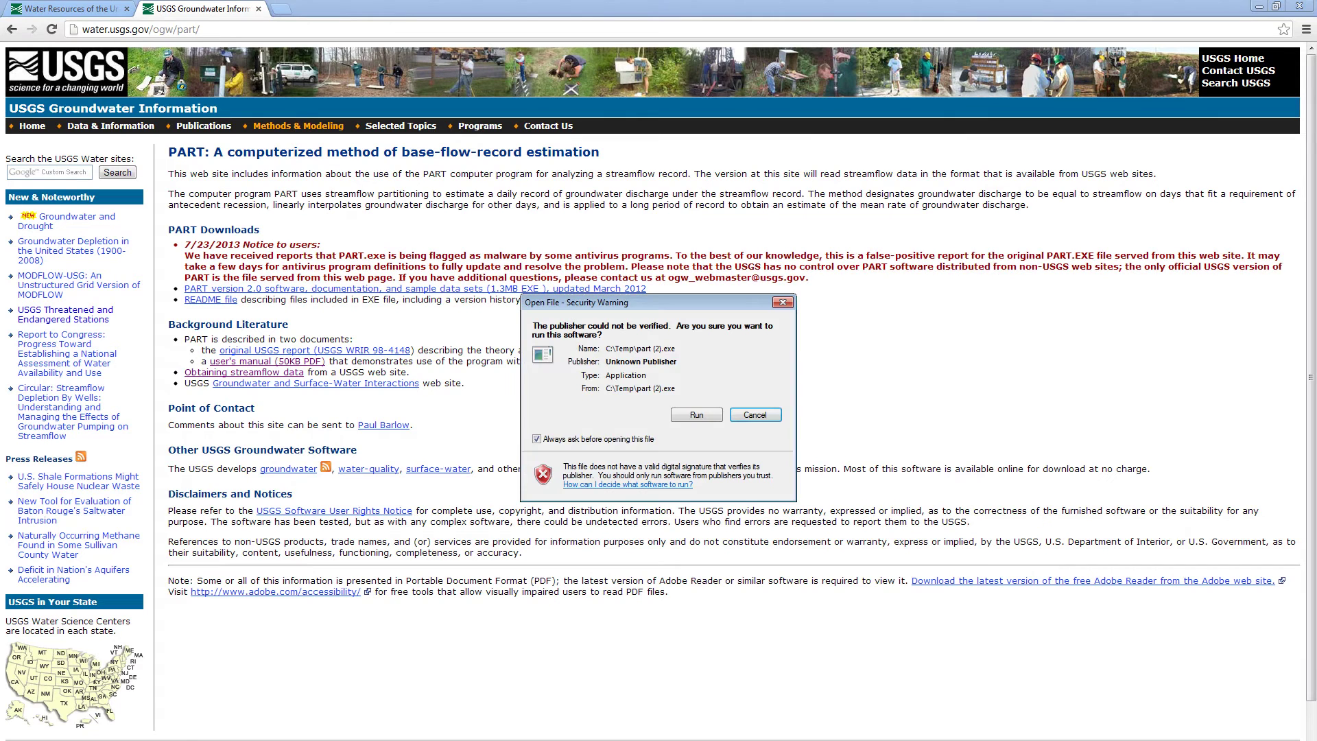
Step: Run part (2).exe and unzip its 14 files into C:\PART\ instead of C:\WRDAPP
click(694, 414)
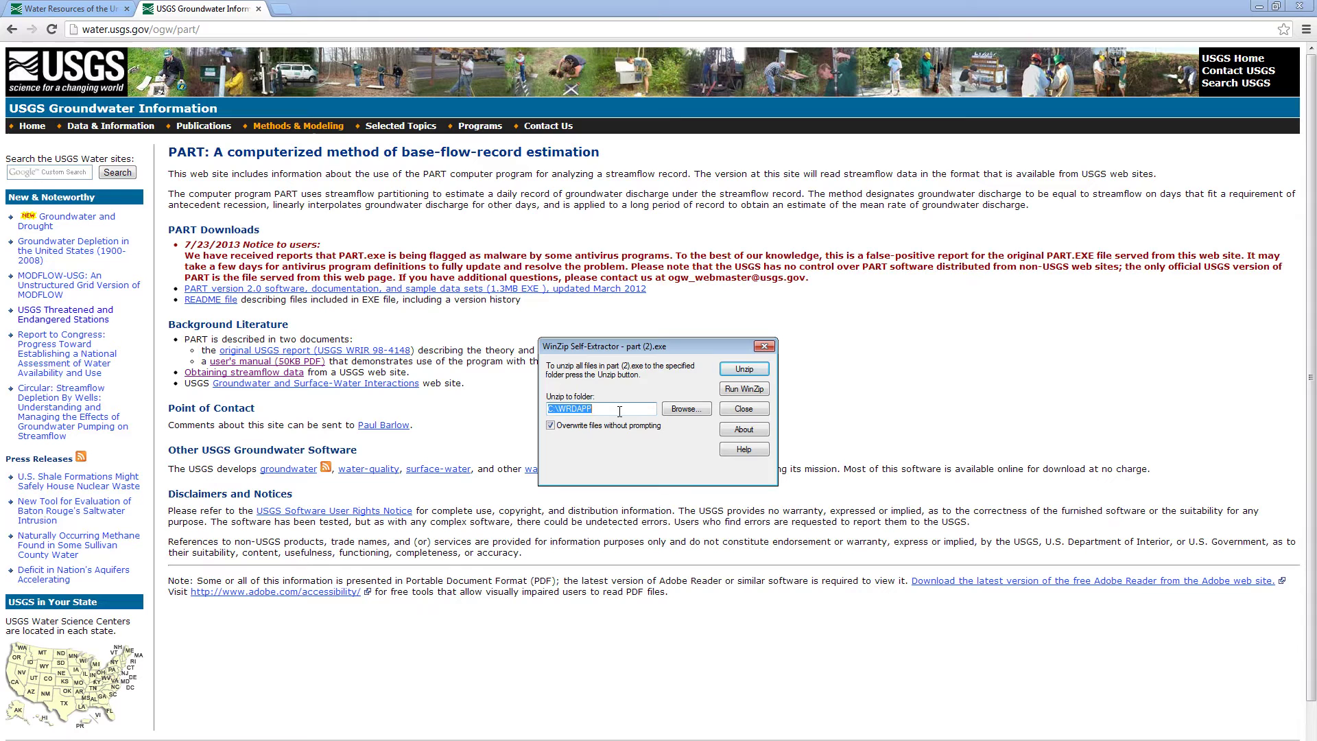
drag(619, 412, 568, 411)
text(PART\)
click(744, 370)
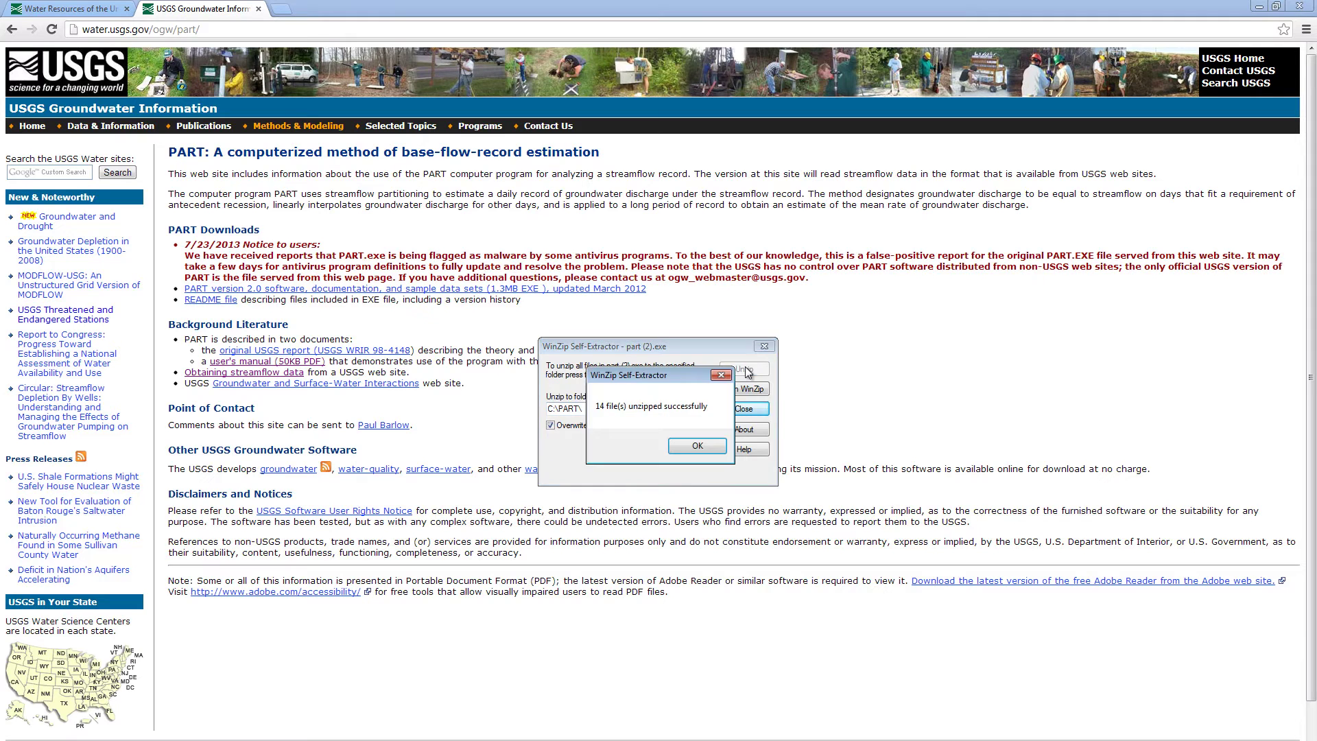
click(710, 450)
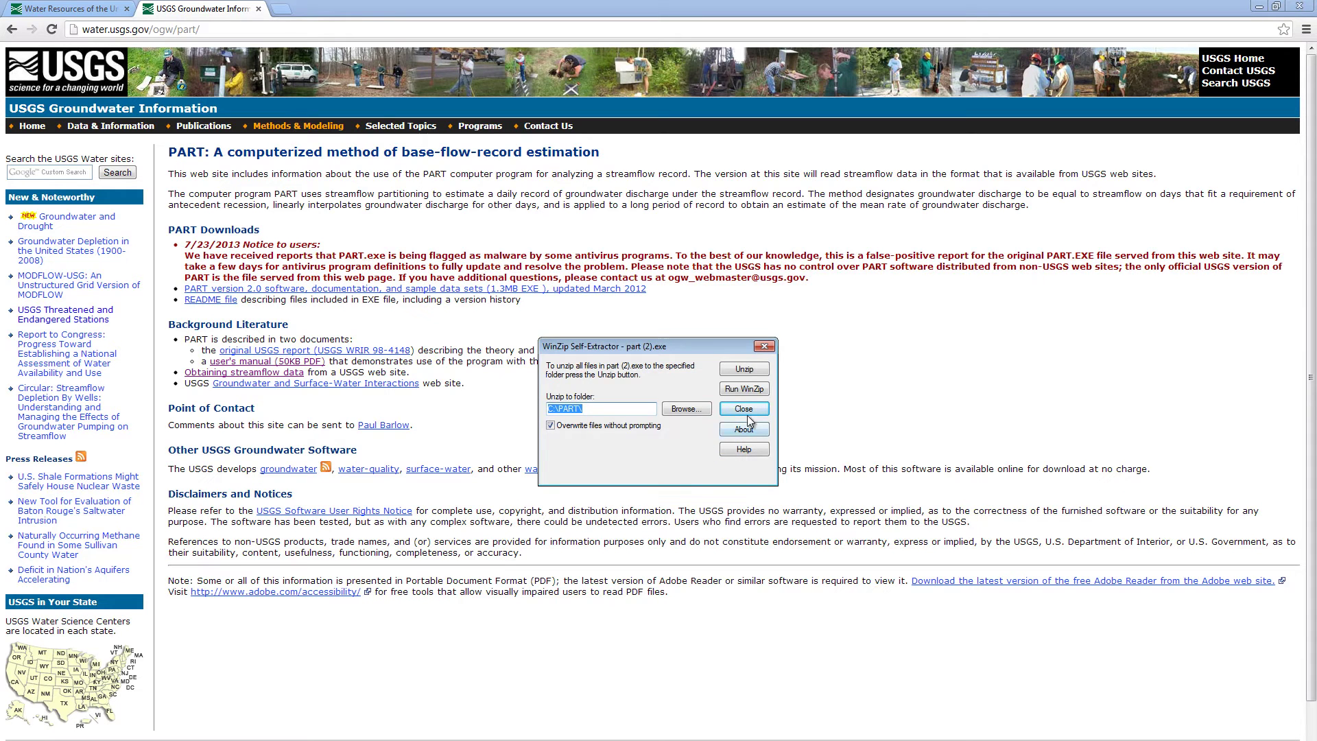
click(764, 345)
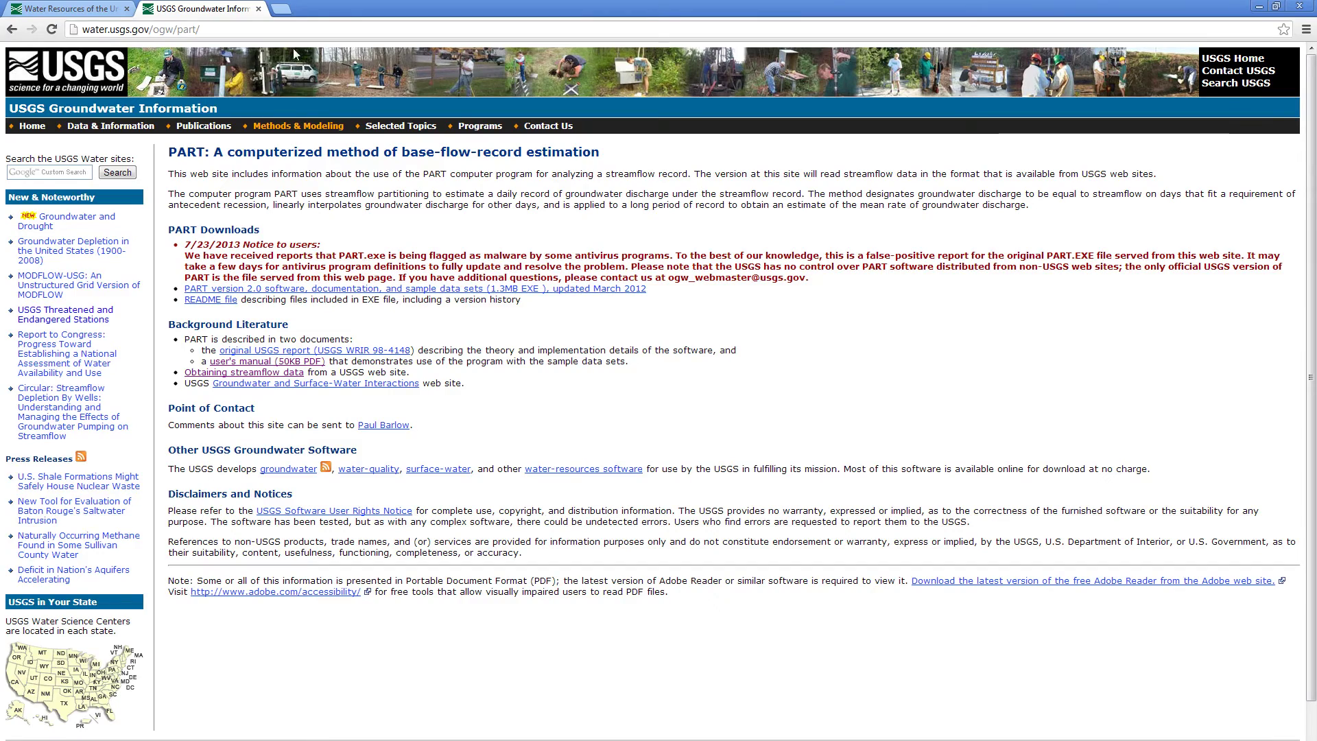
Step: Search NWIS Mapper for site 01613900 and open the Hogue Creek data page
click(76, 8)
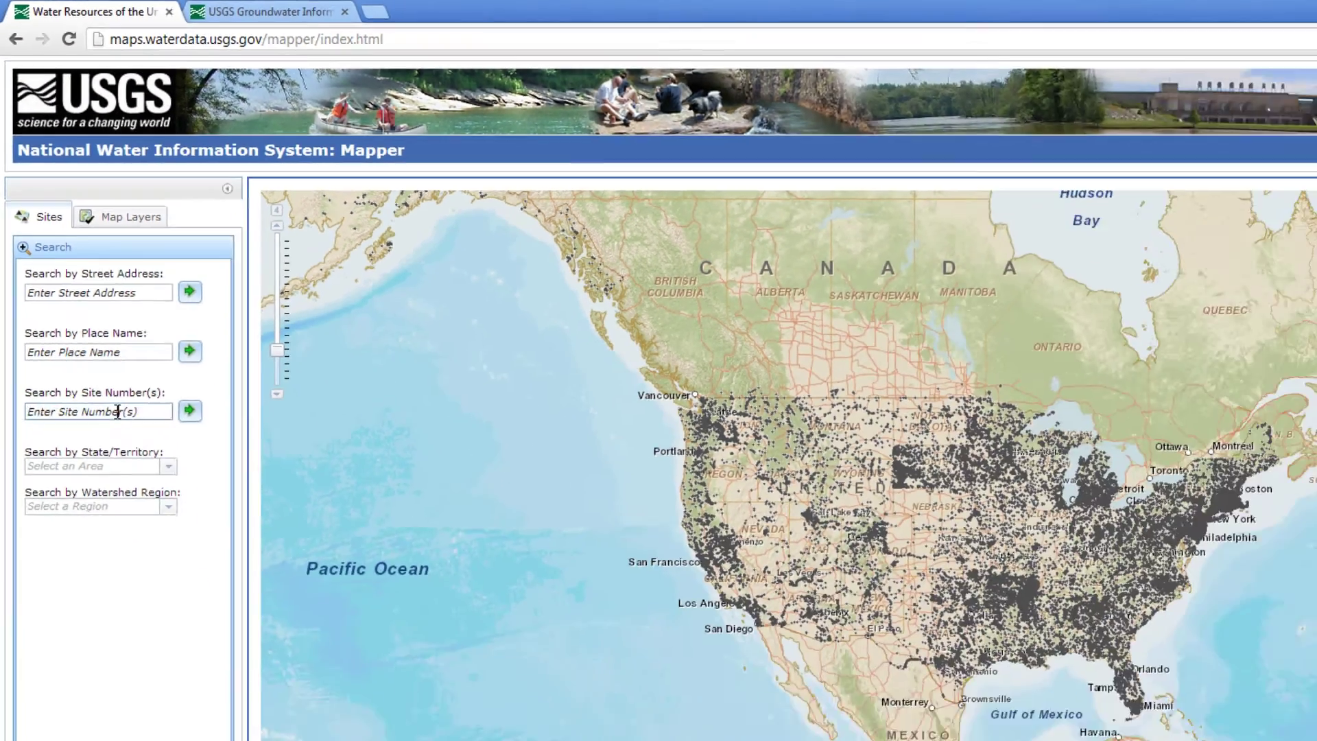
click(199, 695)
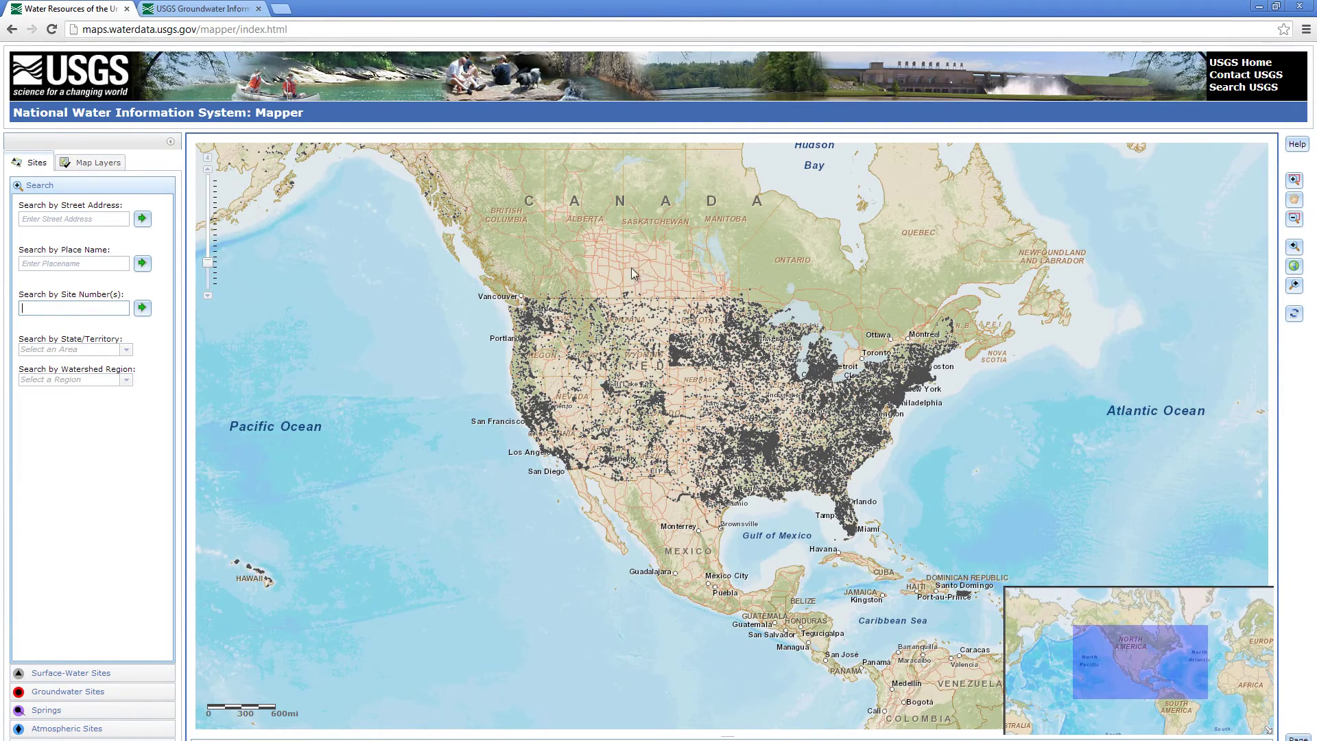
scroll(875, 434, up, 2)
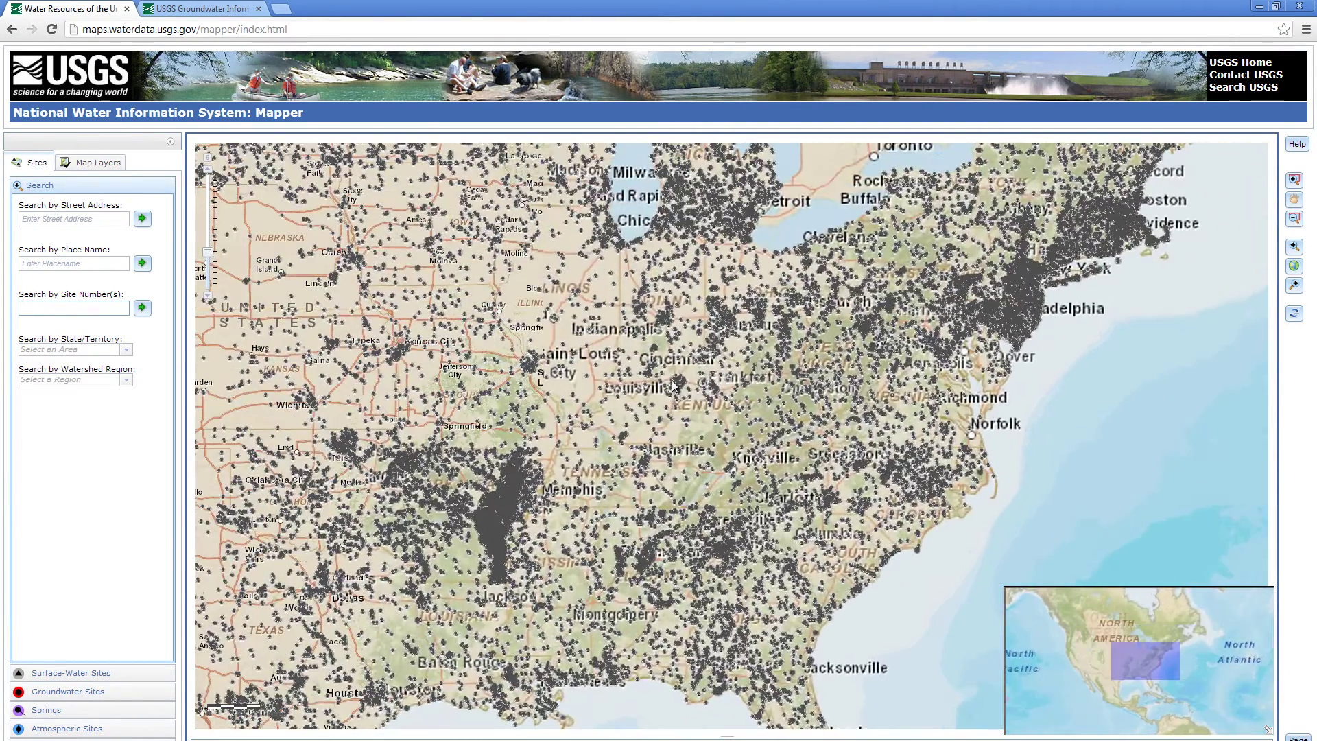
click(69, 308)
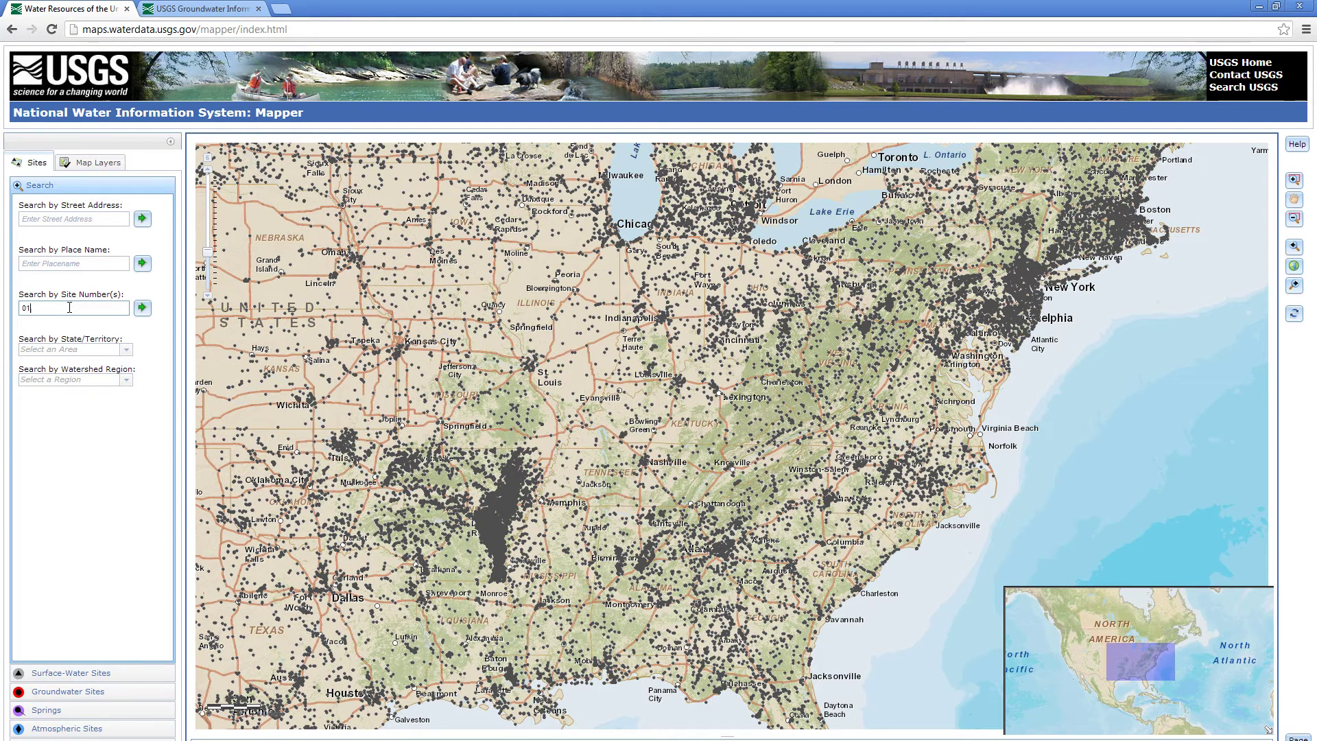
text(01613900)
key(Return)
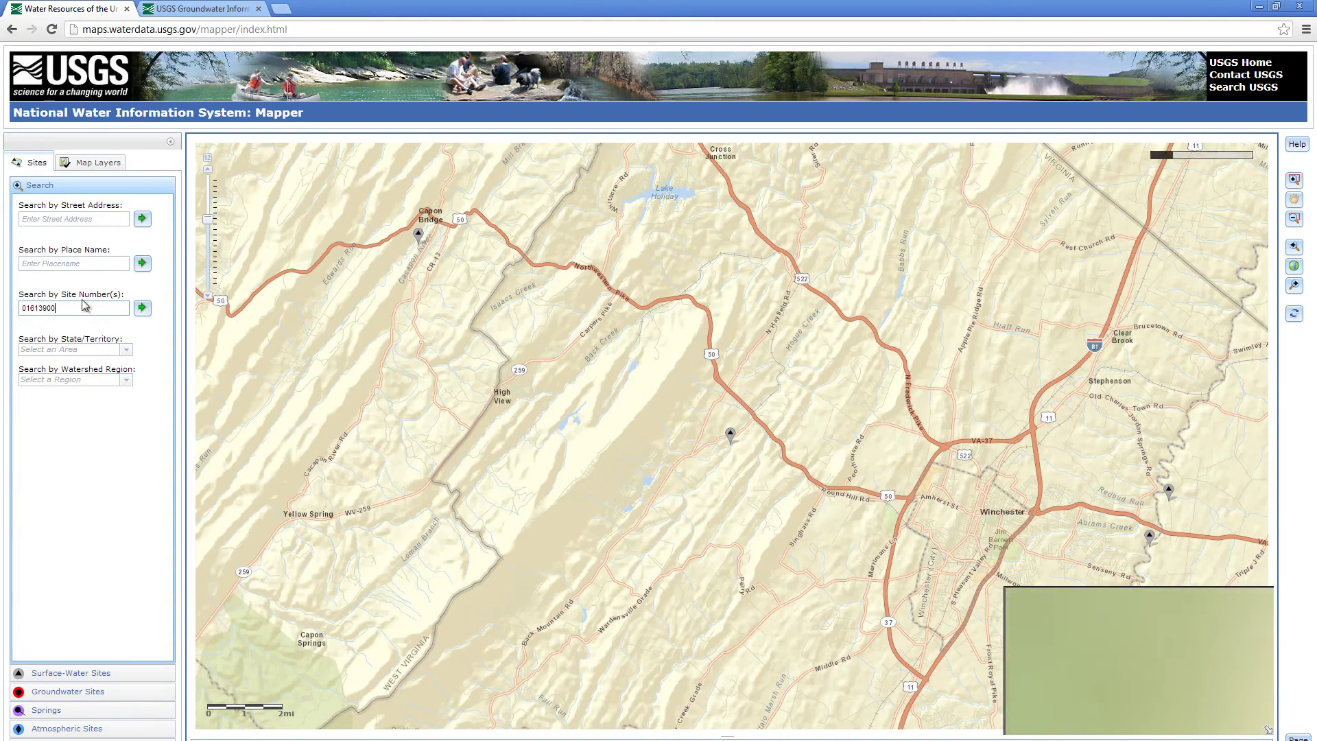
mouse_move(730, 435)
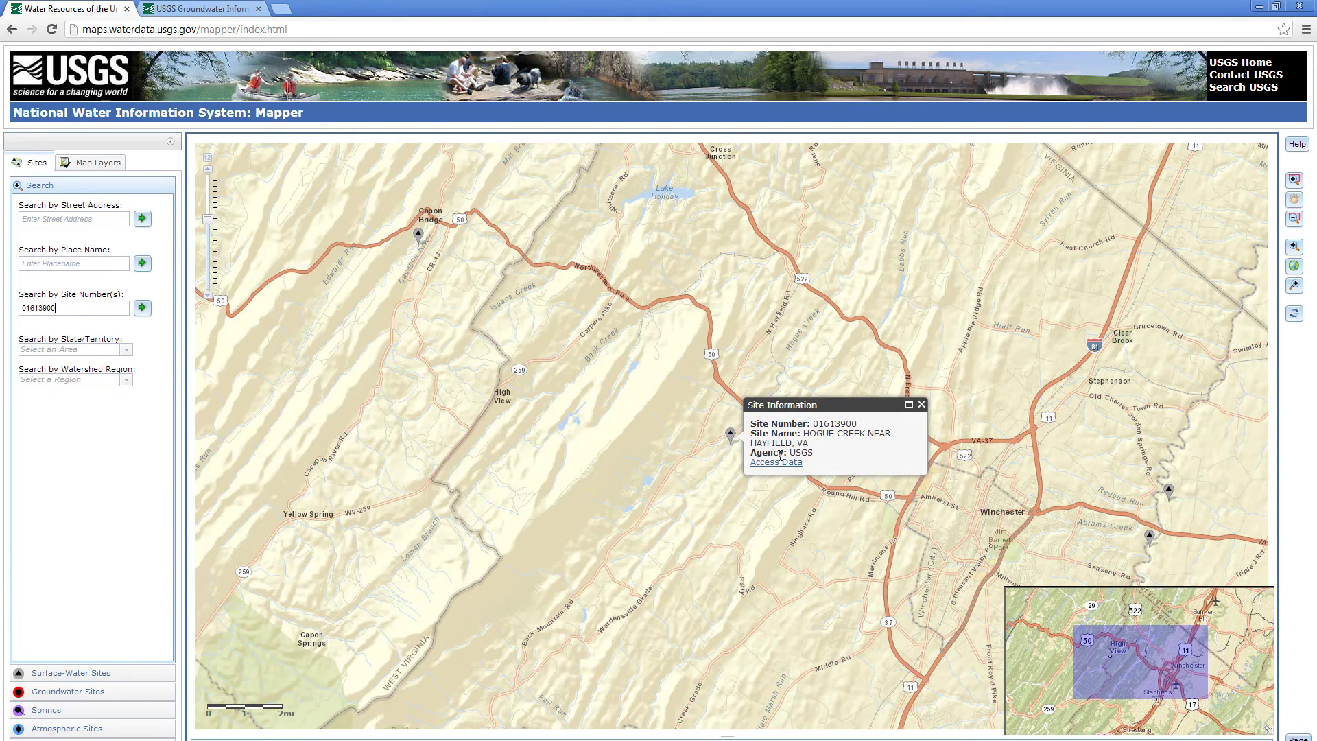
click(776, 463)
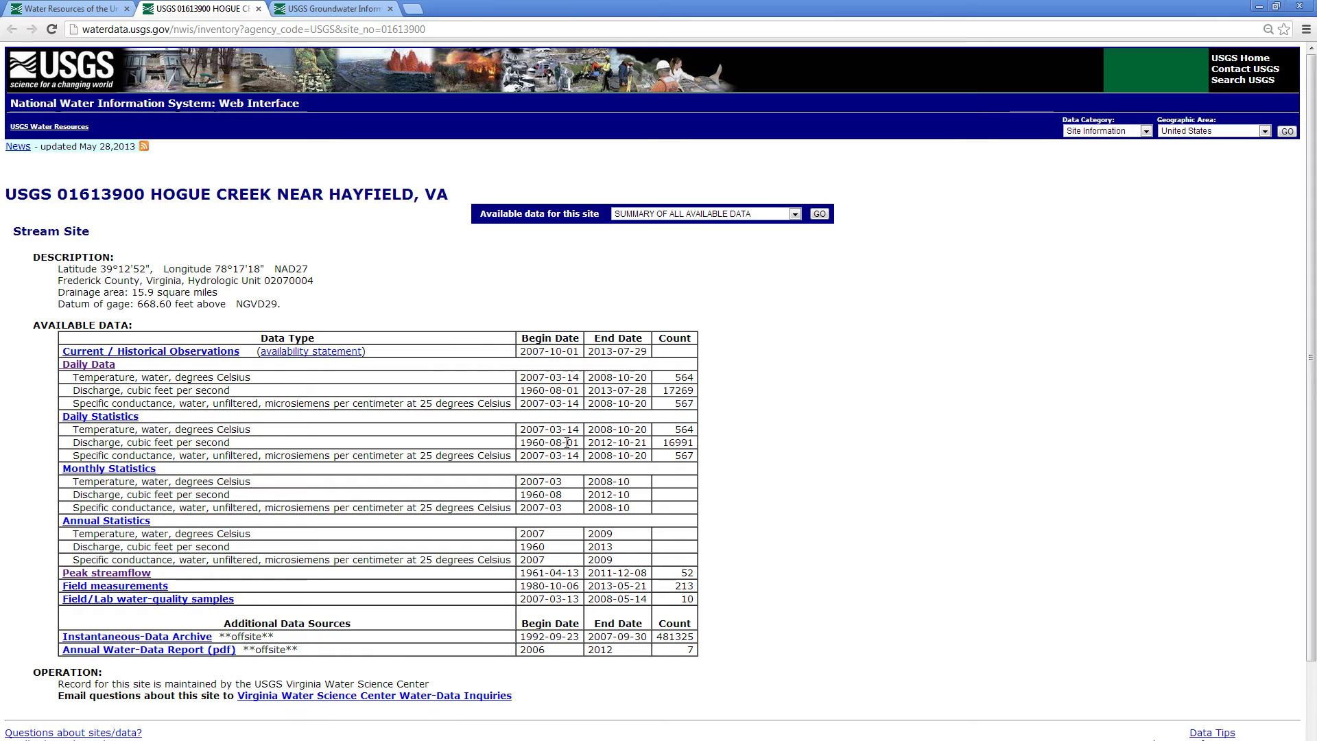
Step: Check the site's daily statistics, then open the daily data page for site 01613900
click(134, 417)
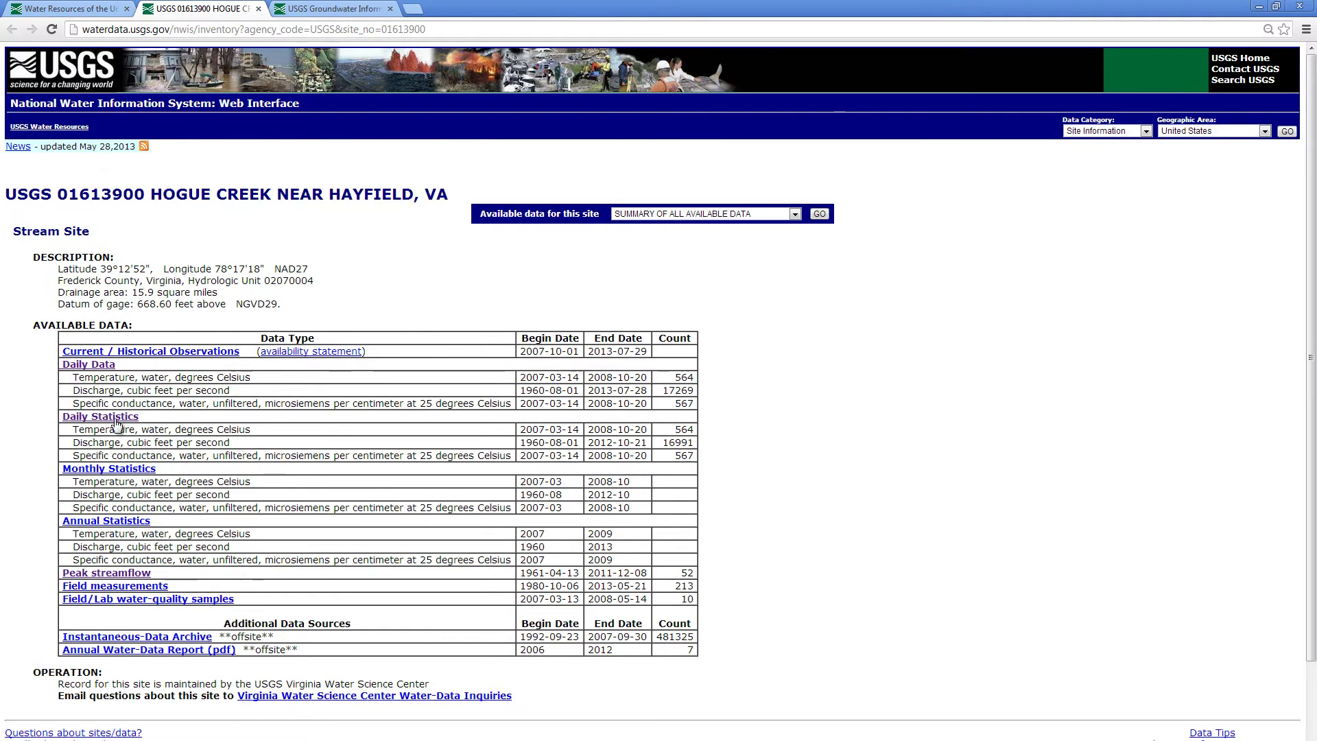
click(100, 370)
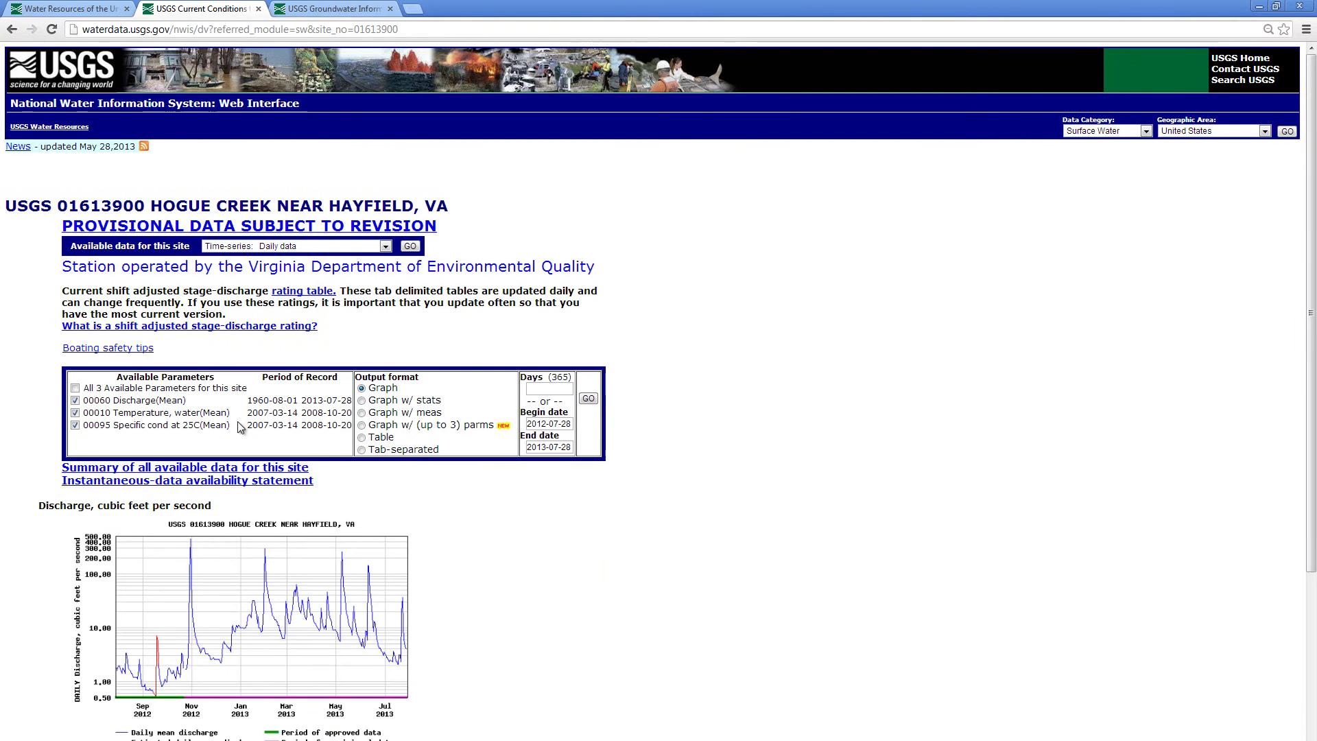
Step: Drop temperature (00010) and conductance (00095), keeping only discharge as tab-separated output
click(76, 413)
click(75, 425)
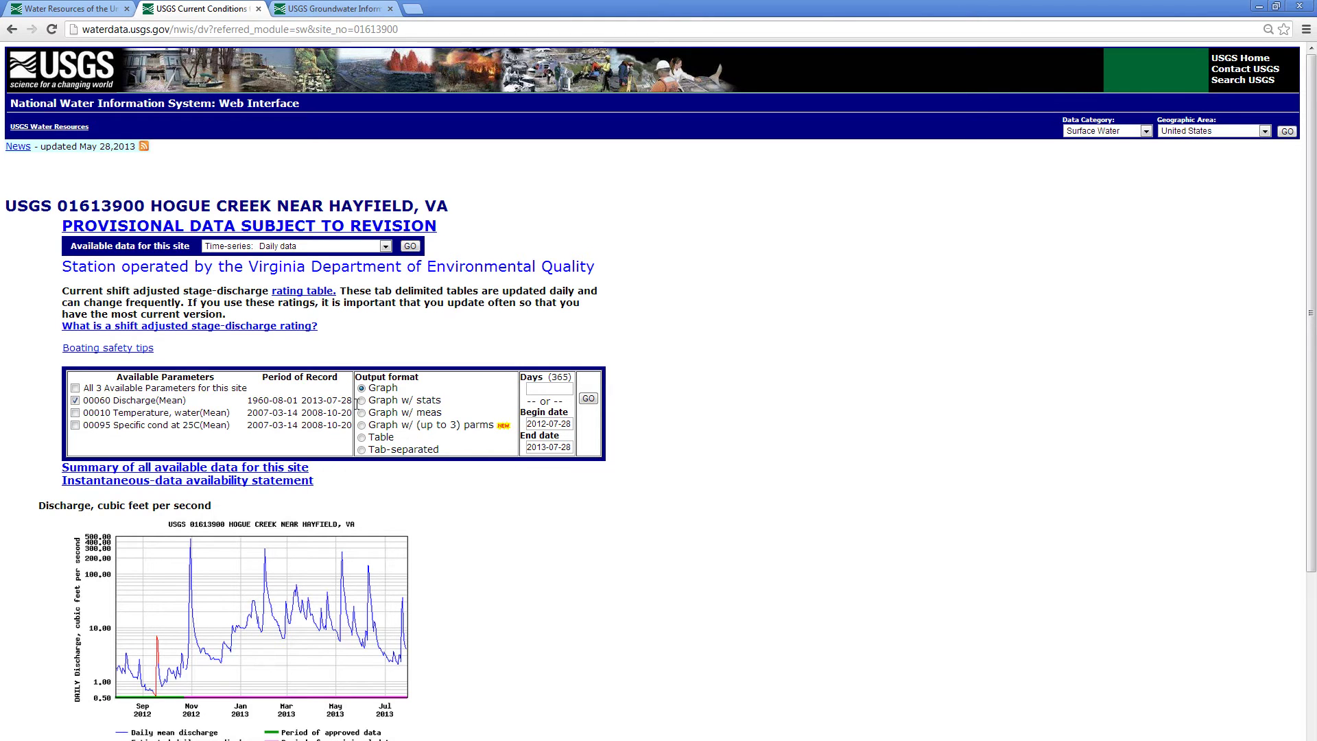
click(362, 451)
Step: Set the begin date to 1960-08-01 and submit the data request
click(556, 424)
click(667, 449)
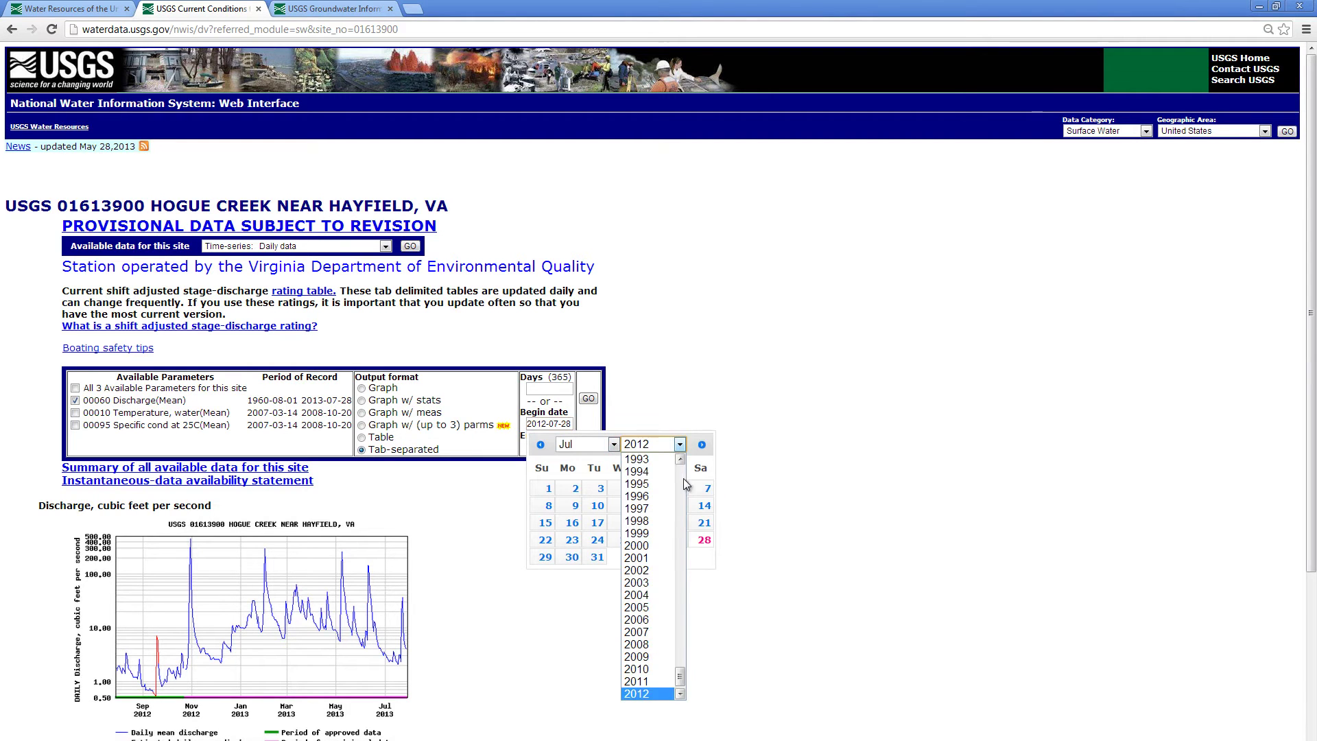
scroll(684, 479, up, 10)
click(659, 486)
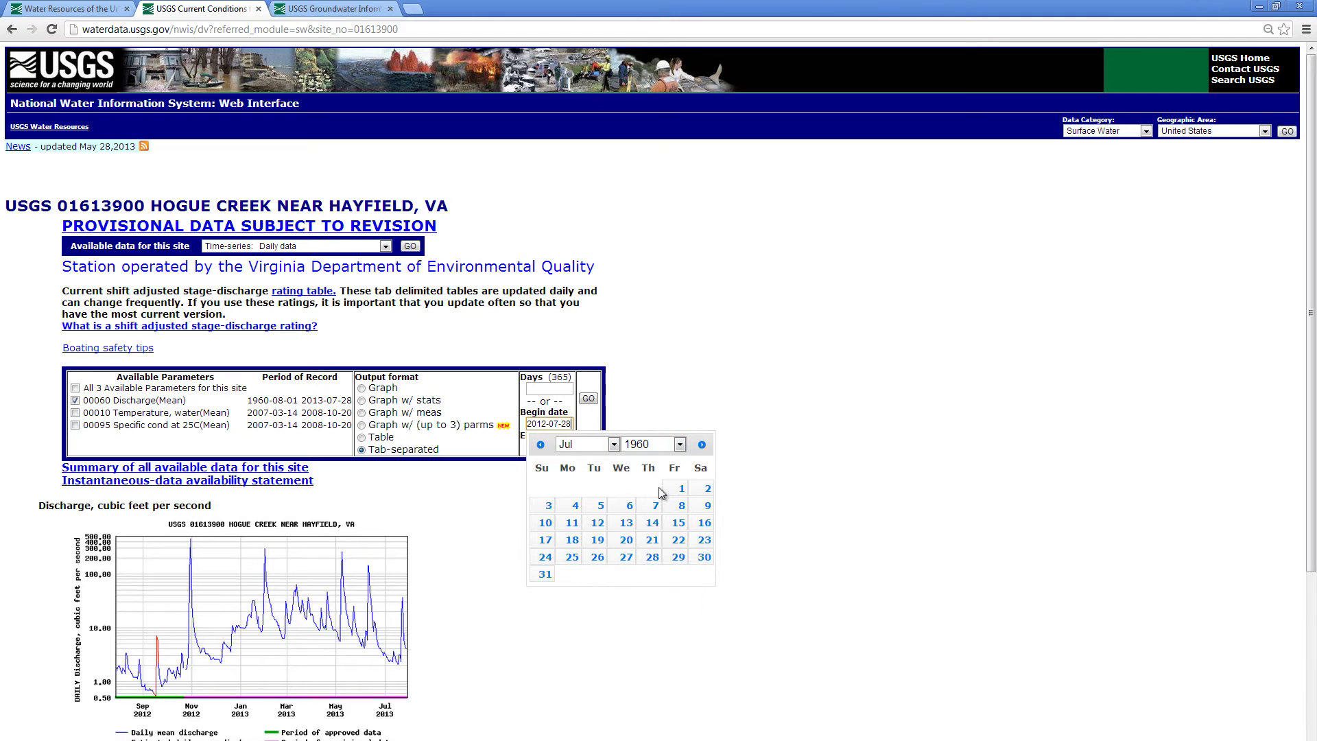
click(614, 444)
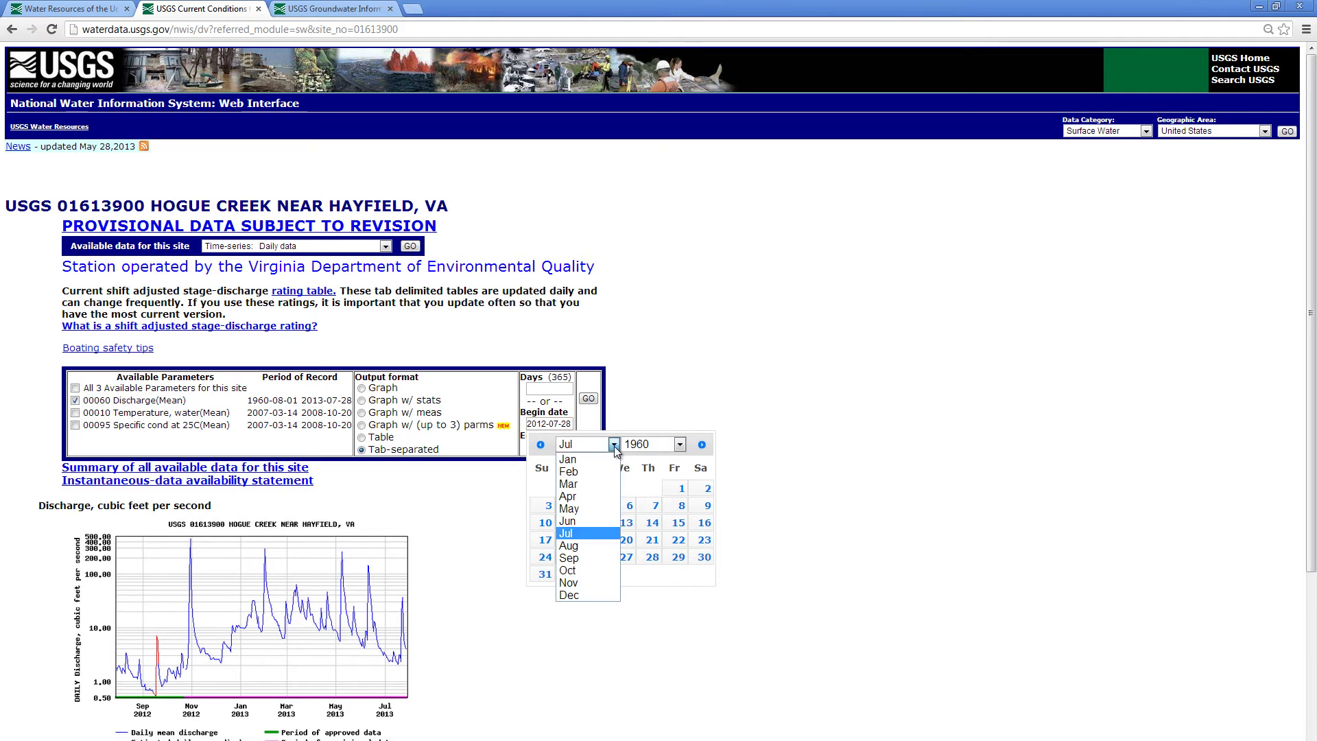
click(590, 543)
click(575, 489)
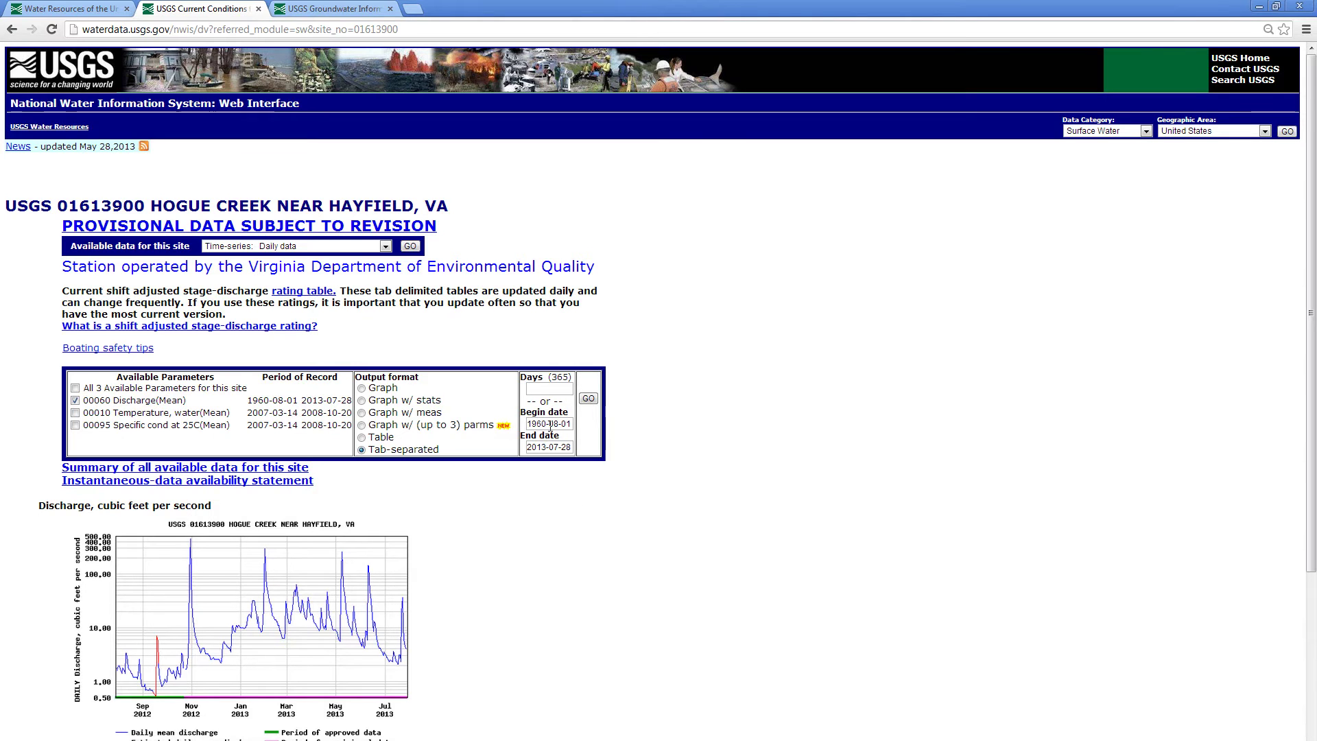
click(589, 399)
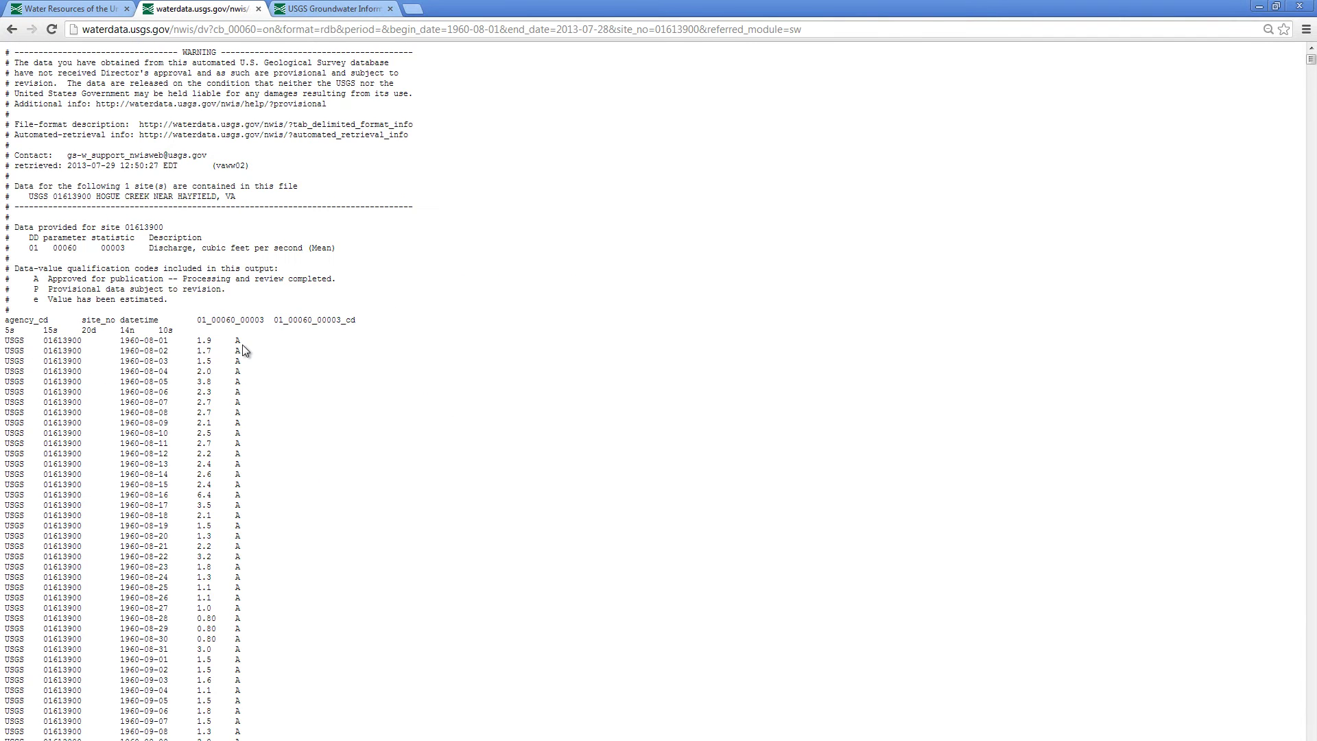
Step: Save the discharge listing as Hogue.txt in C:\PART\PART\programs_and_sample_data
right_click(168, 401)
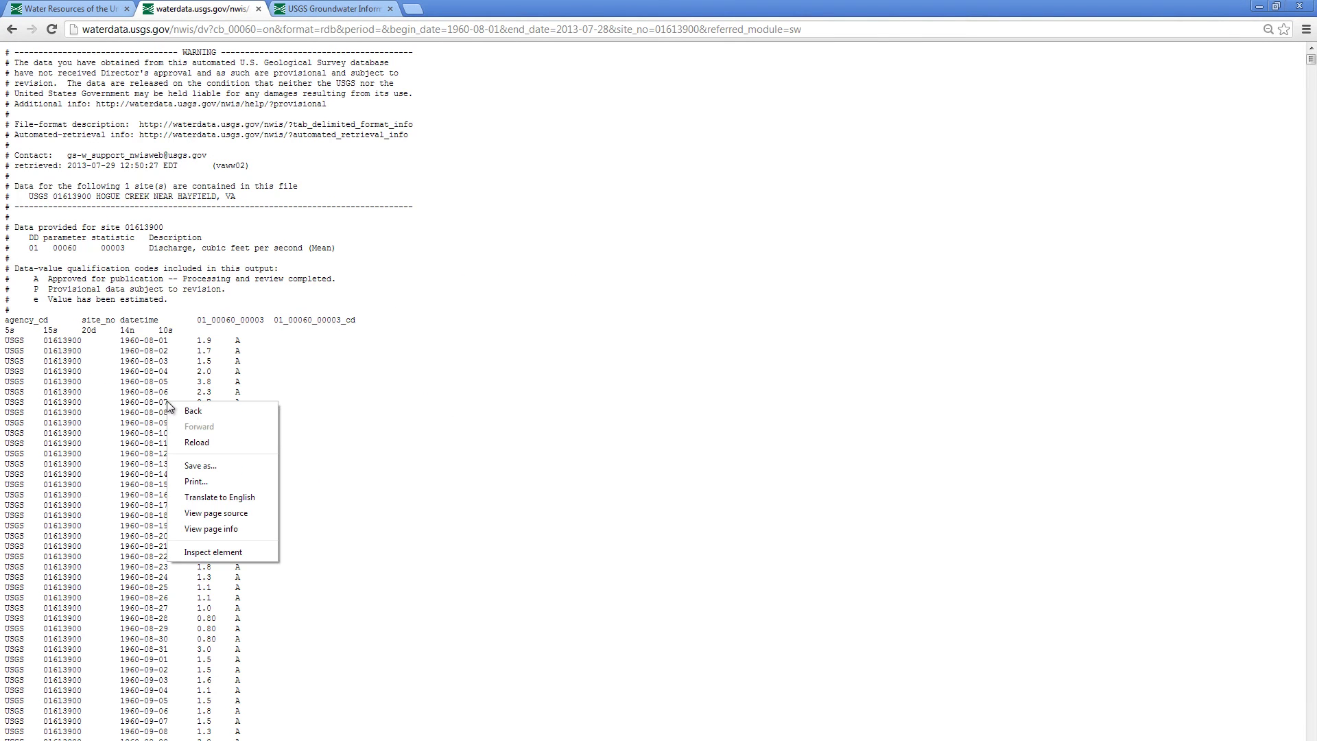
click(195, 464)
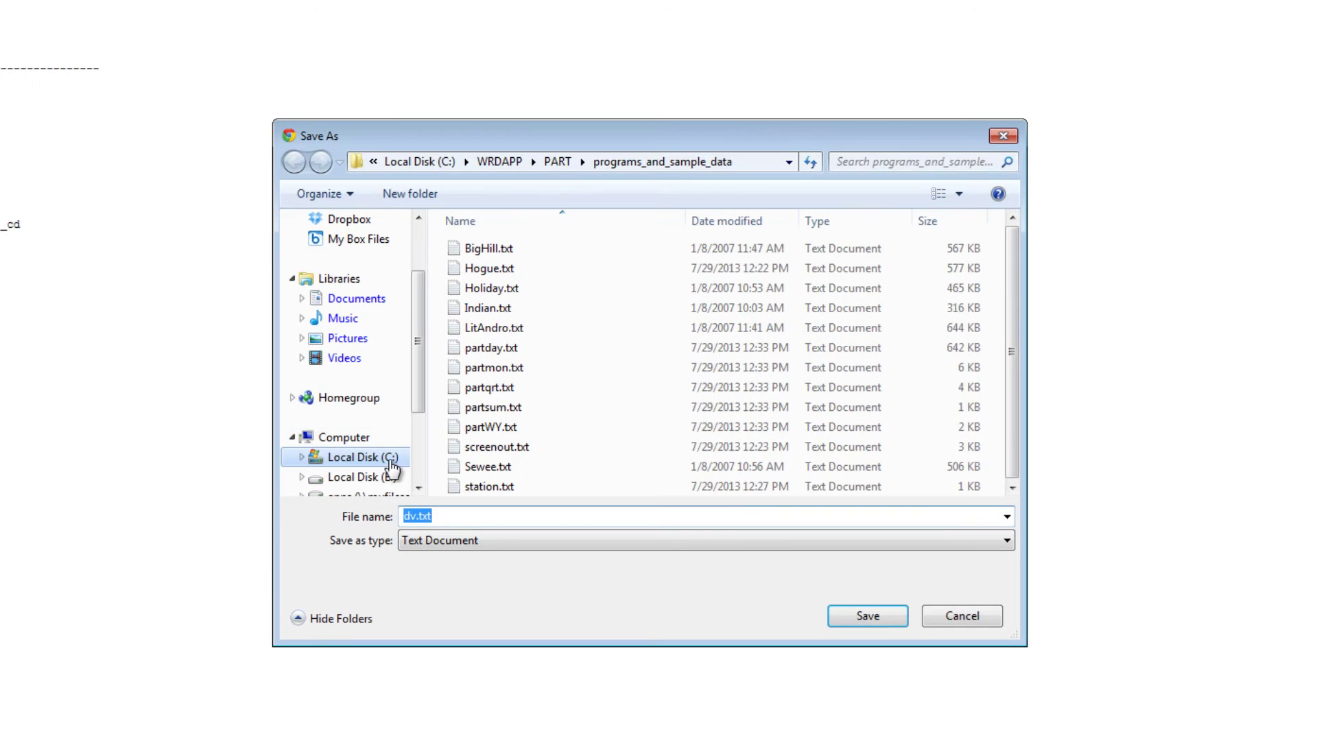
click(475, 472)
scroll(1006, 453, down, 4)
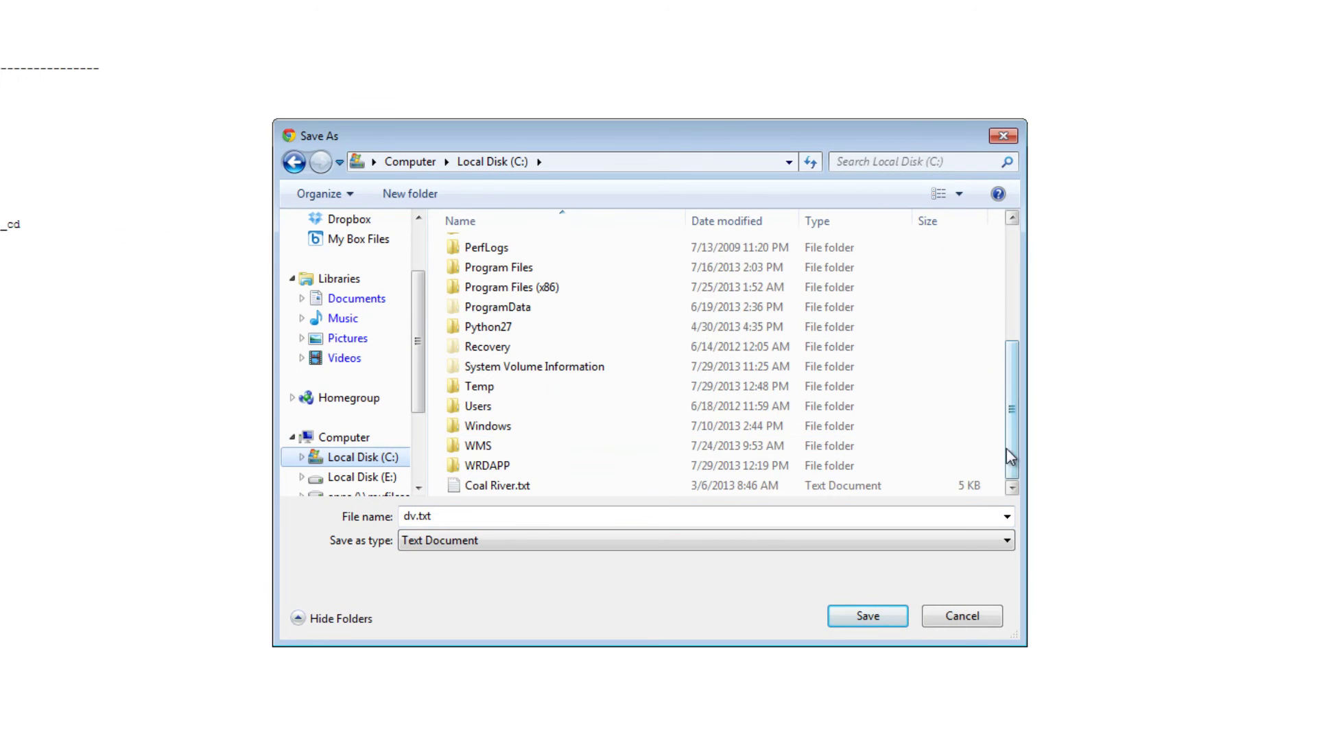
click(490, 346)
scroll(500, 346, up, 2)
double_click(499, 343)
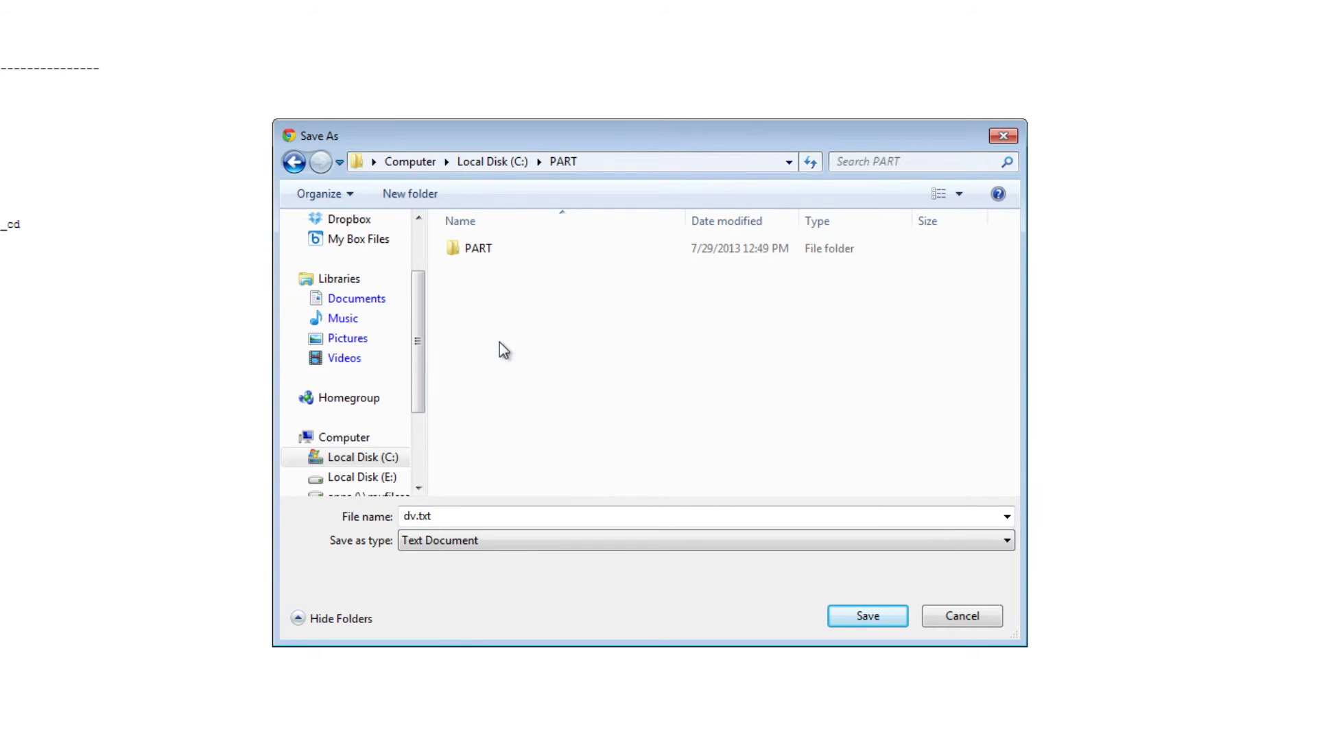
double_click(484, 254)
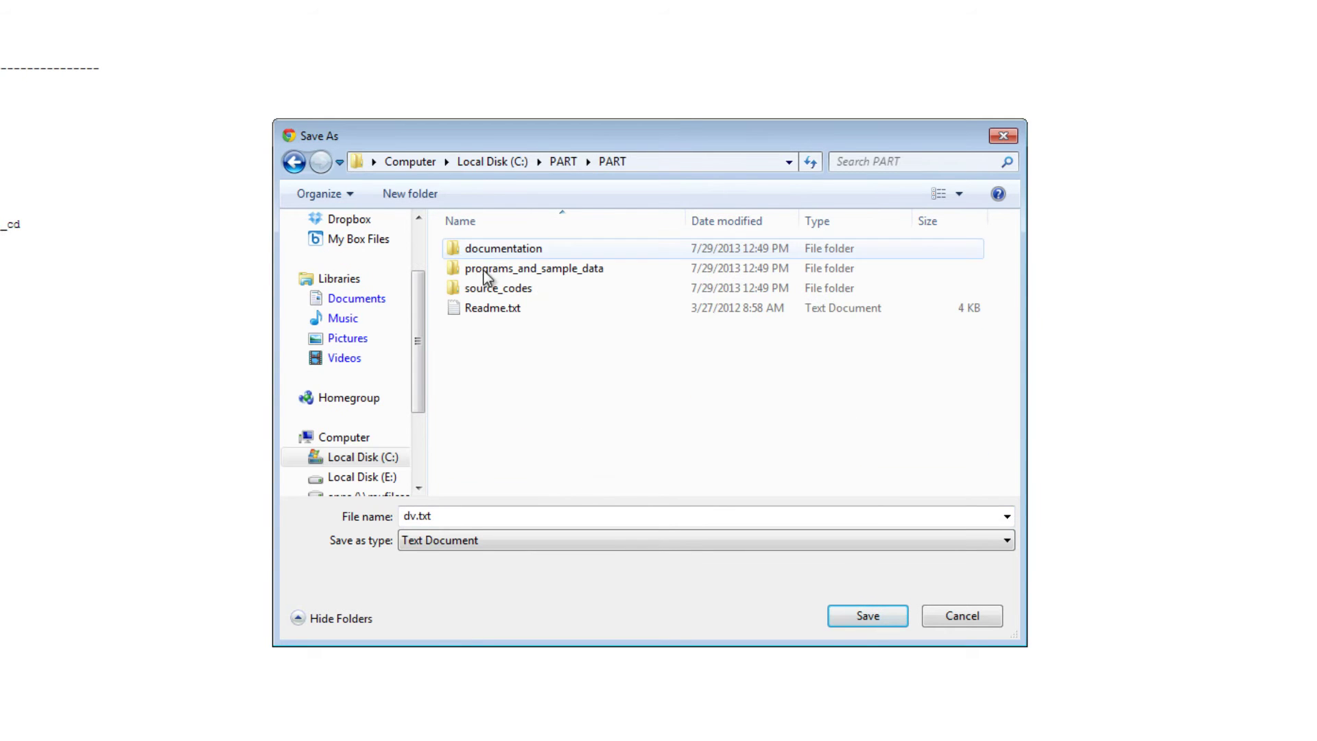
double_click(534, 271)
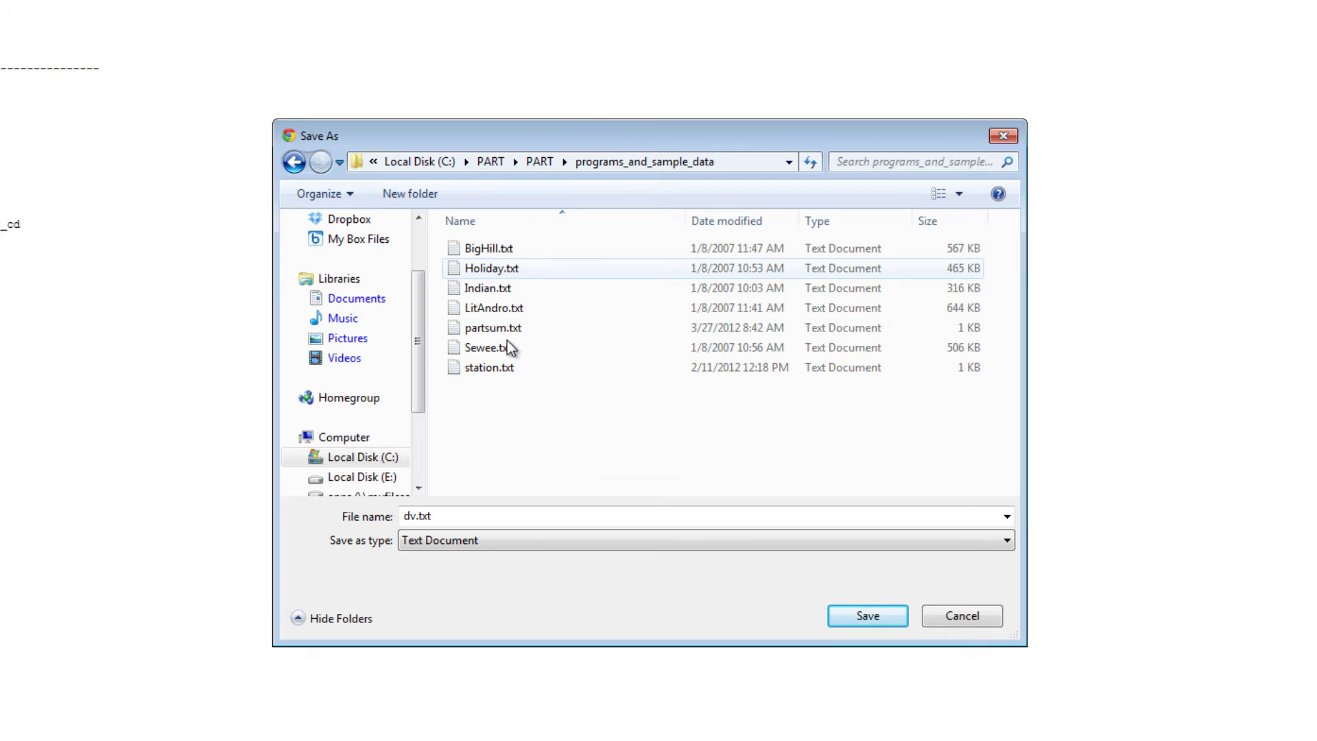
double_click(472, 516)
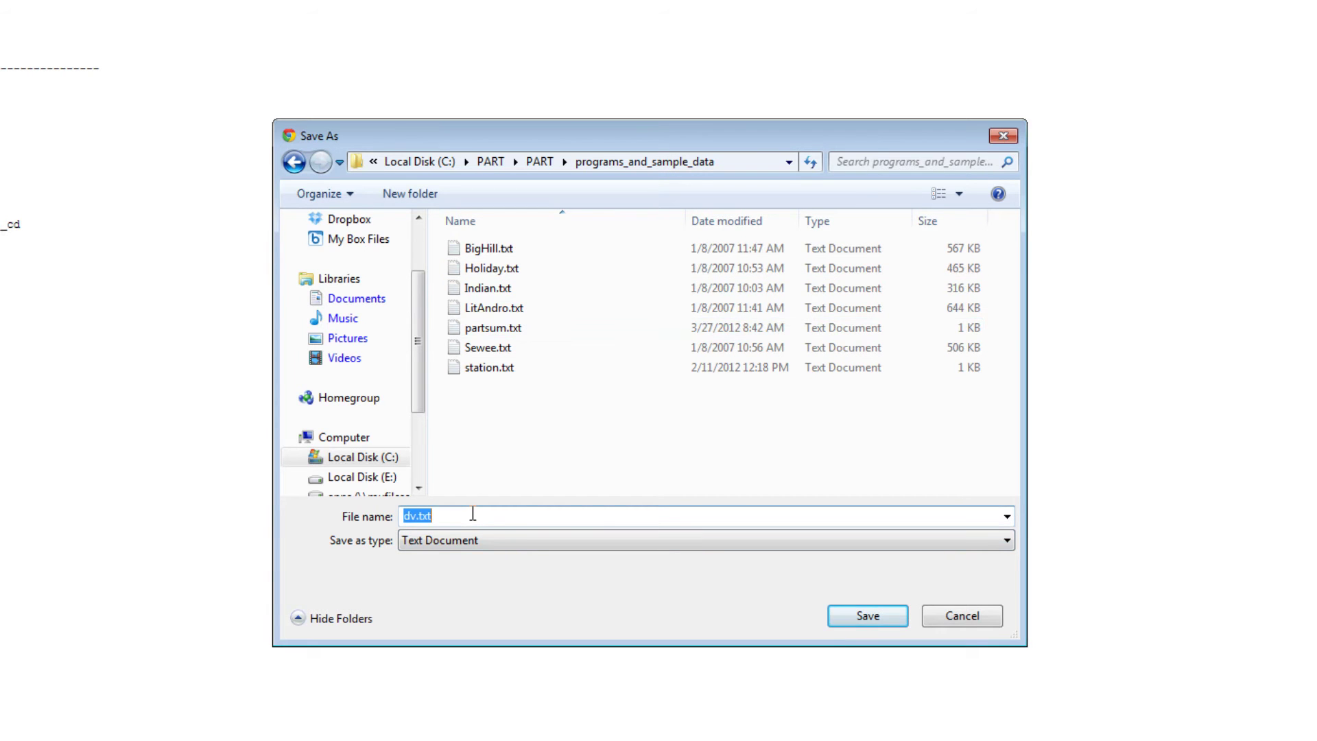
text(Hogue.)
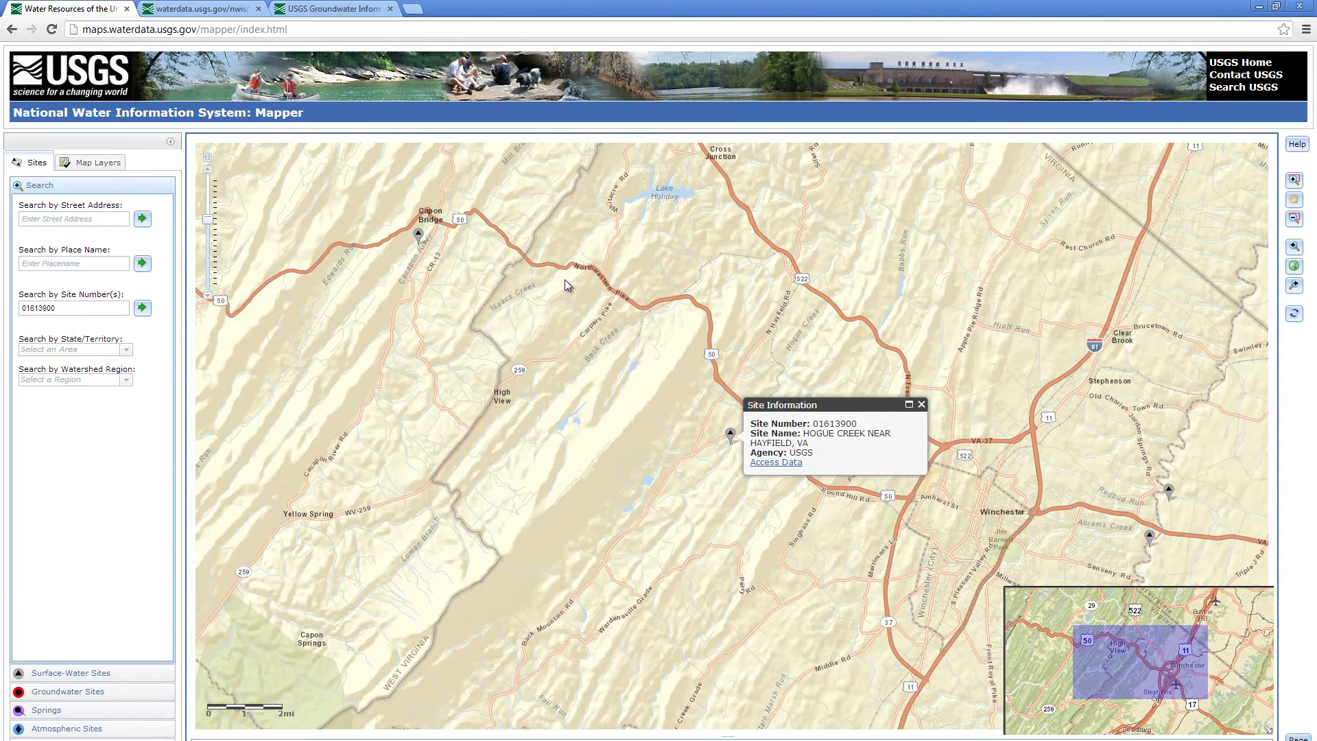
Step: Open the Hogue Creek site's data again from the Mapper site popup
click(782, 462)
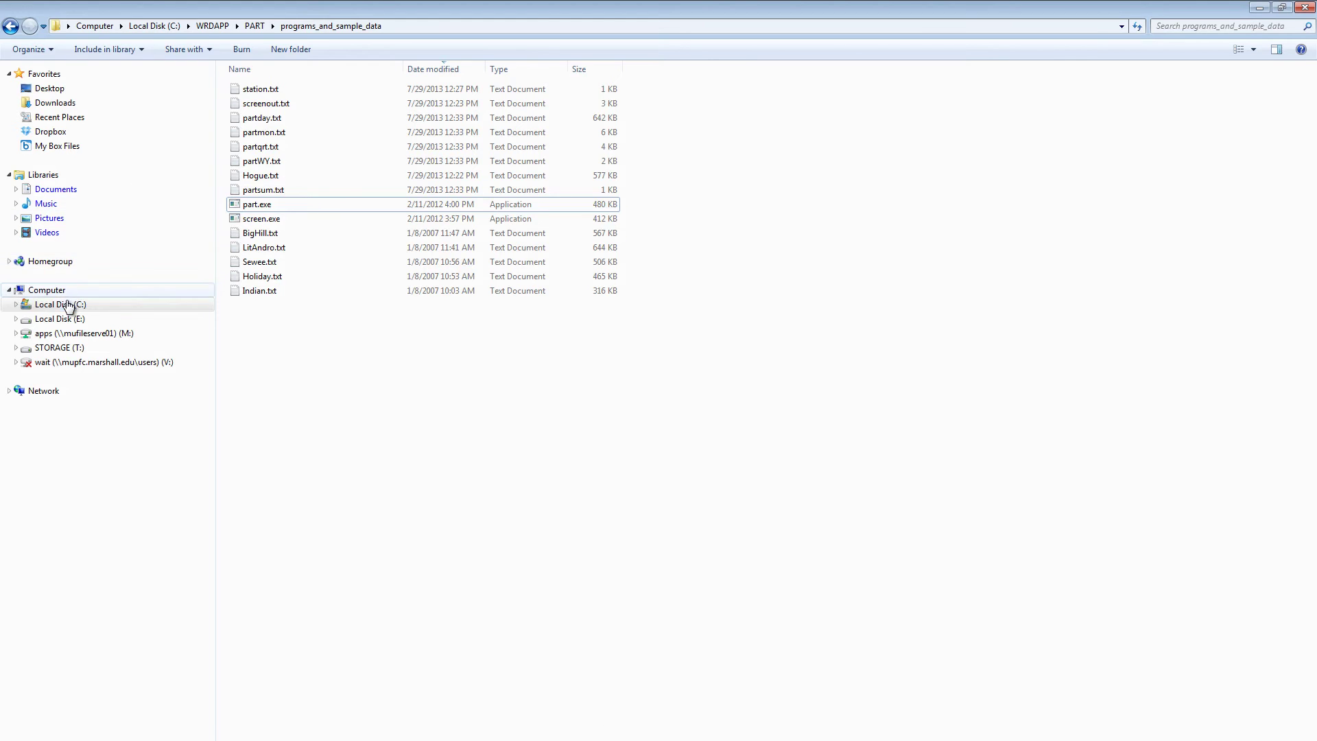
Step: Browse to C:\PART\PART\programs_and_sample_data and open station.txt in Notepad
click(69, 305)
double_click(255, 233)
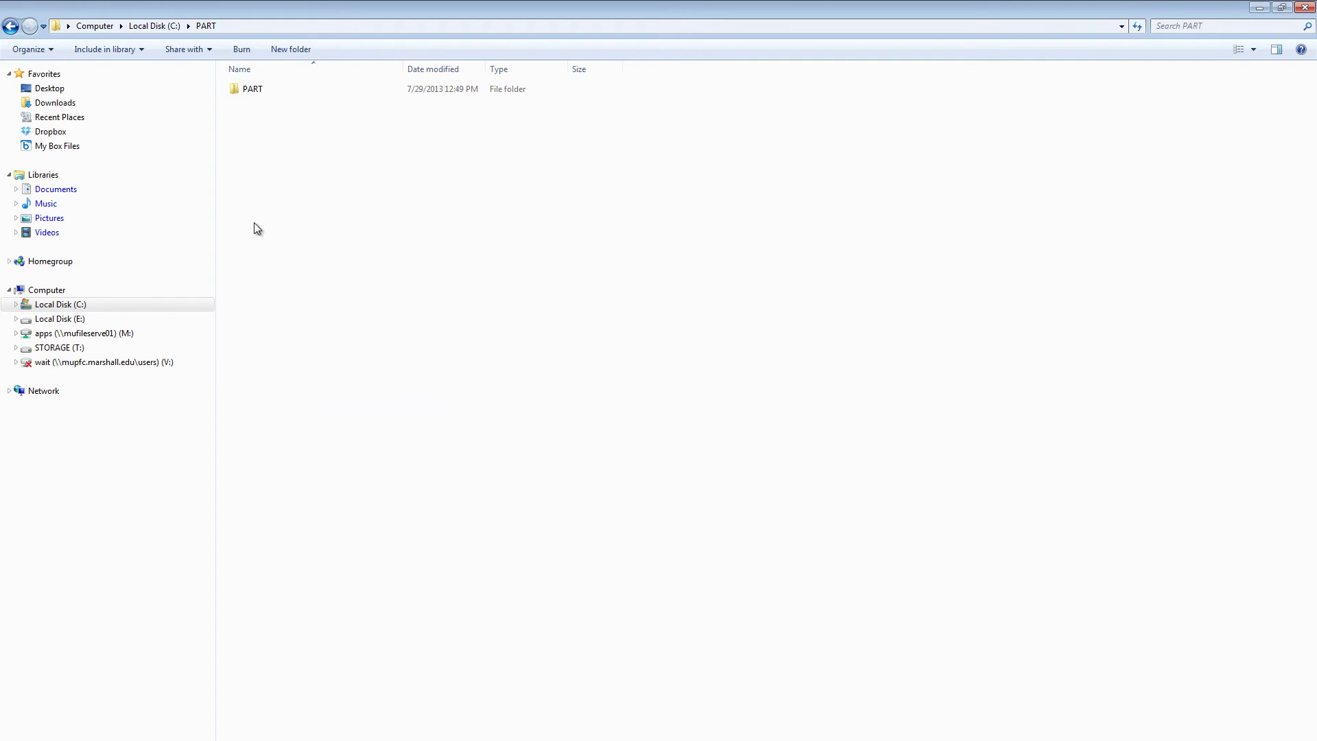
double_click(245, 92)
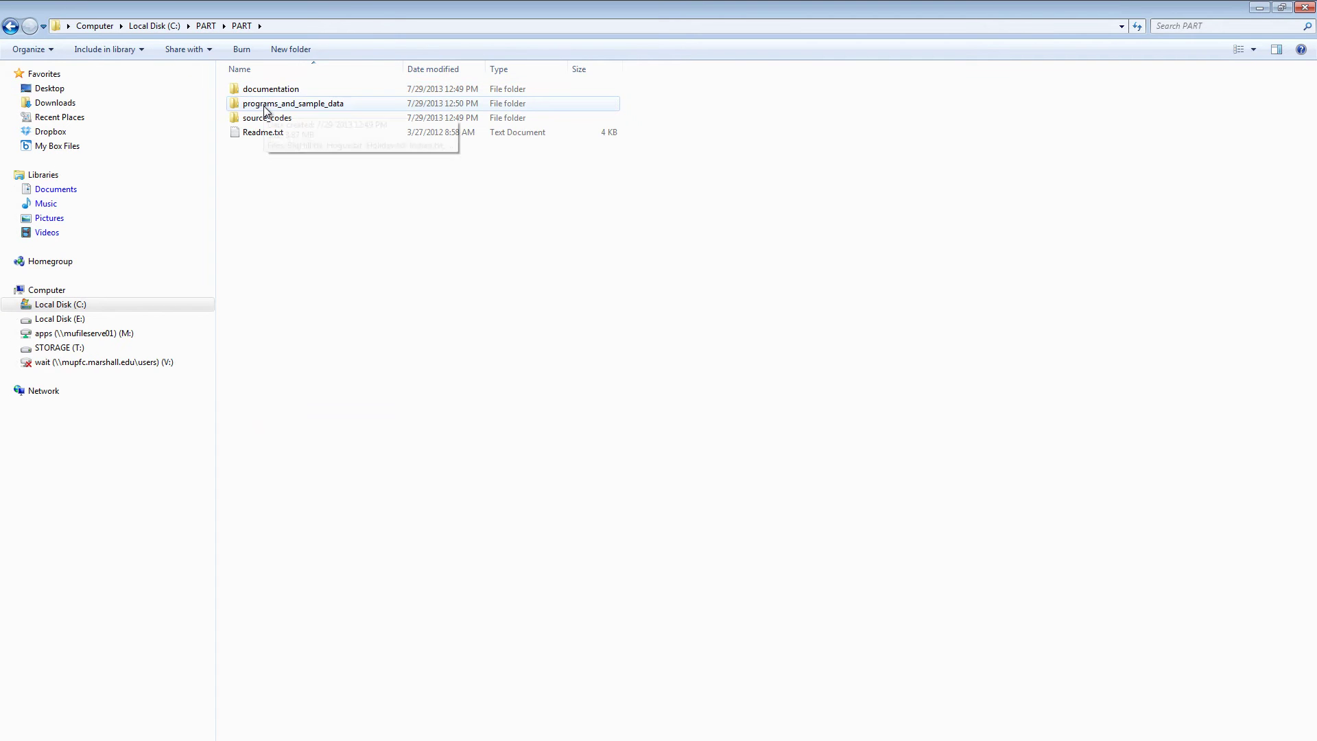
double_click(265, 105)
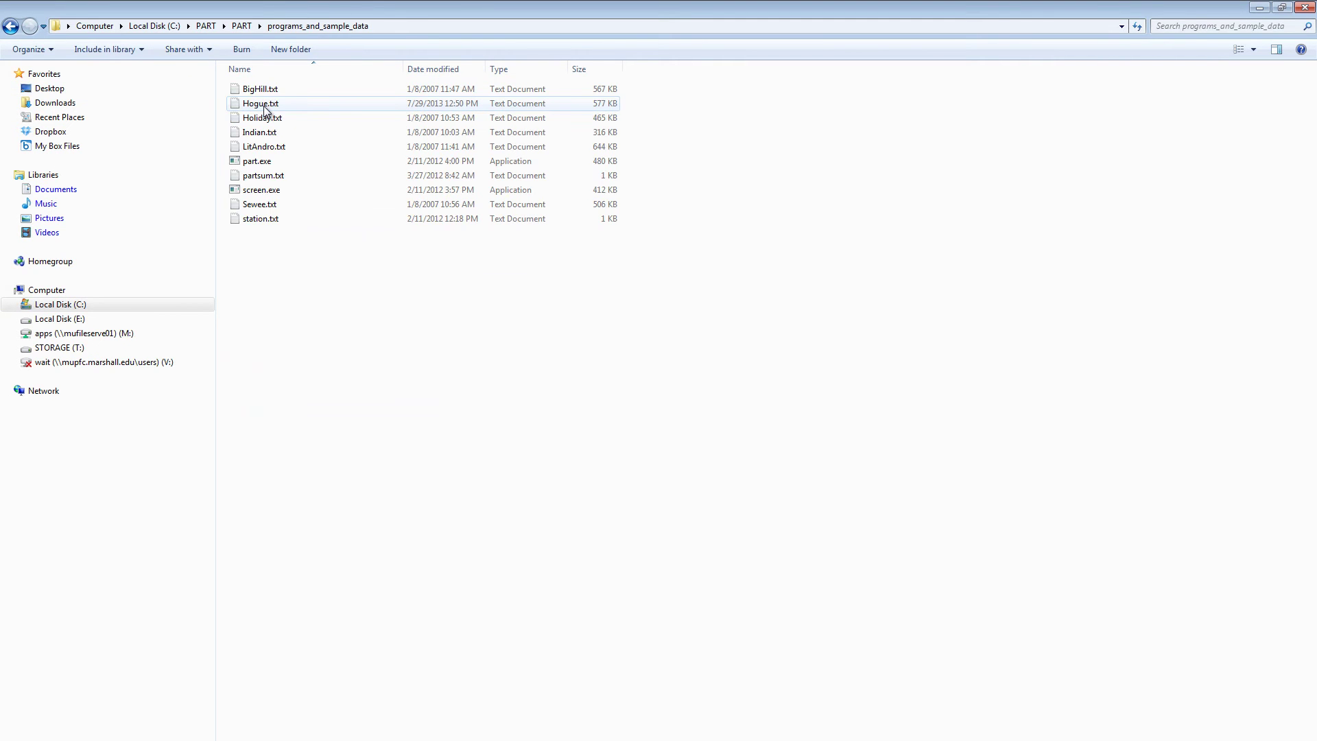
double_click(267, 220)
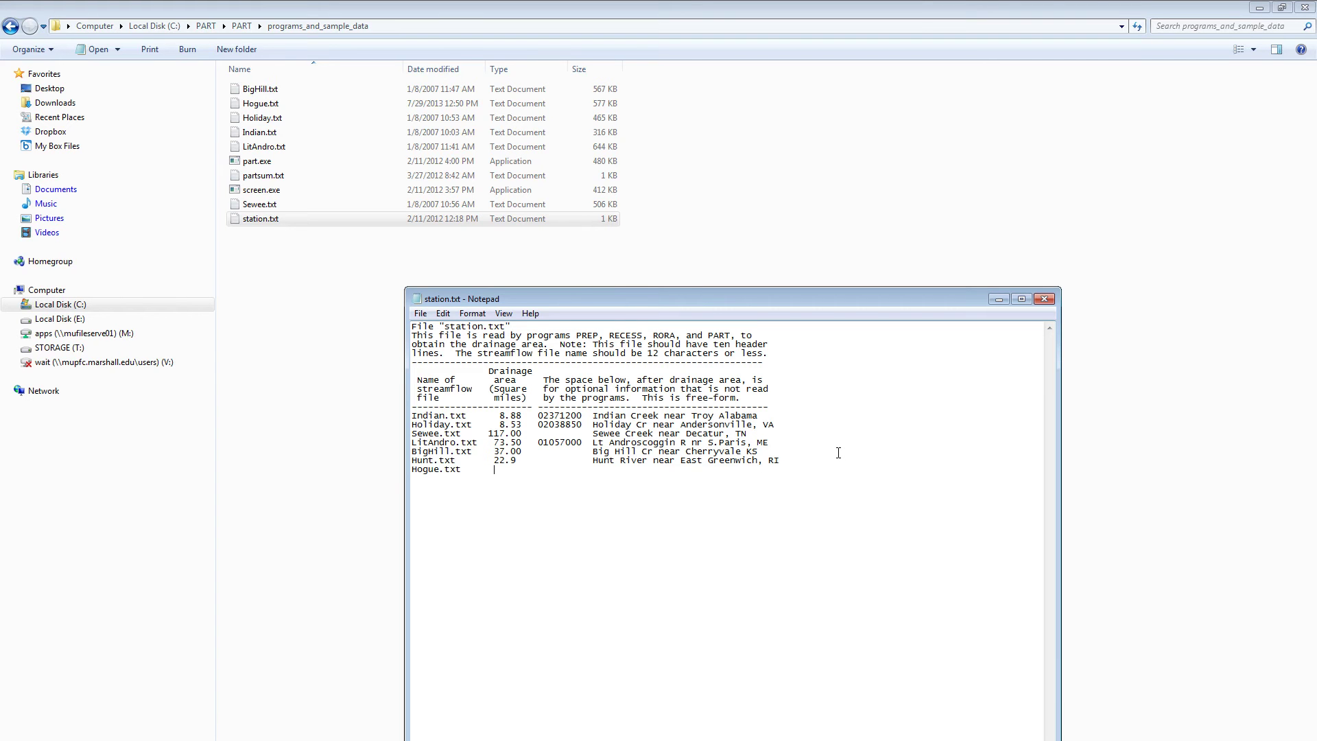
Step: Give Hogue.txt a 15.9 square-mile drainage area in station.txt, save, and close Notepad
text(15.9)
click(420, 313)
click(406, 359)
click(1044, 299)
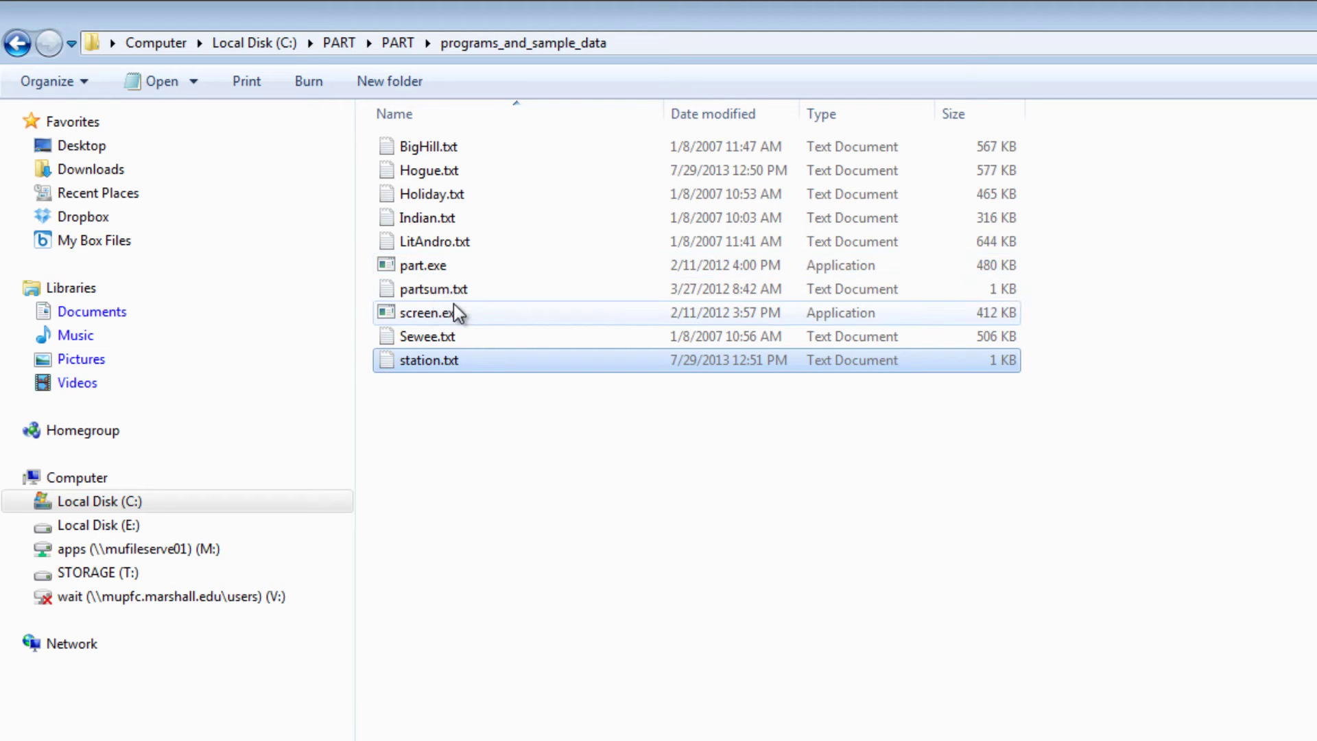
Step: Launch part.exe, enter Hogue.txt as the streamflow file, and enlarge the program window
double_click(445, 268)
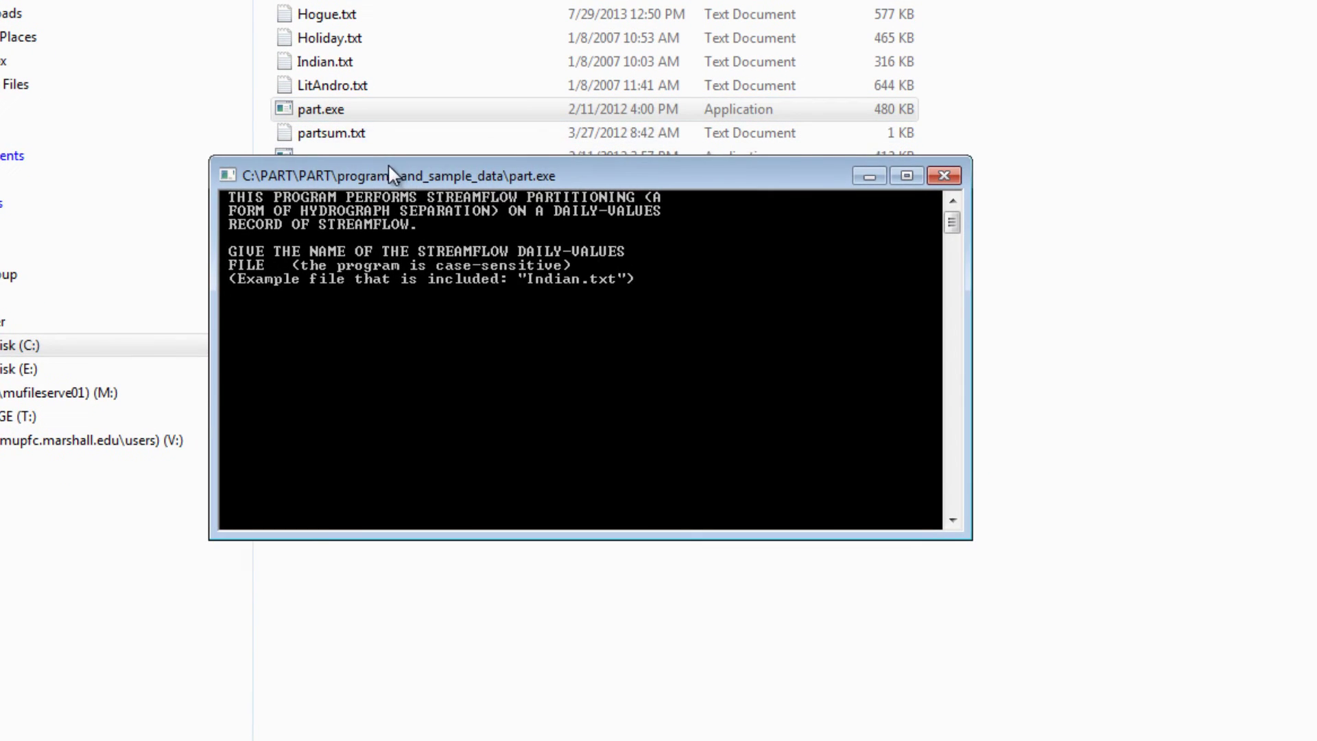
drag(398, 188, 430, 348)
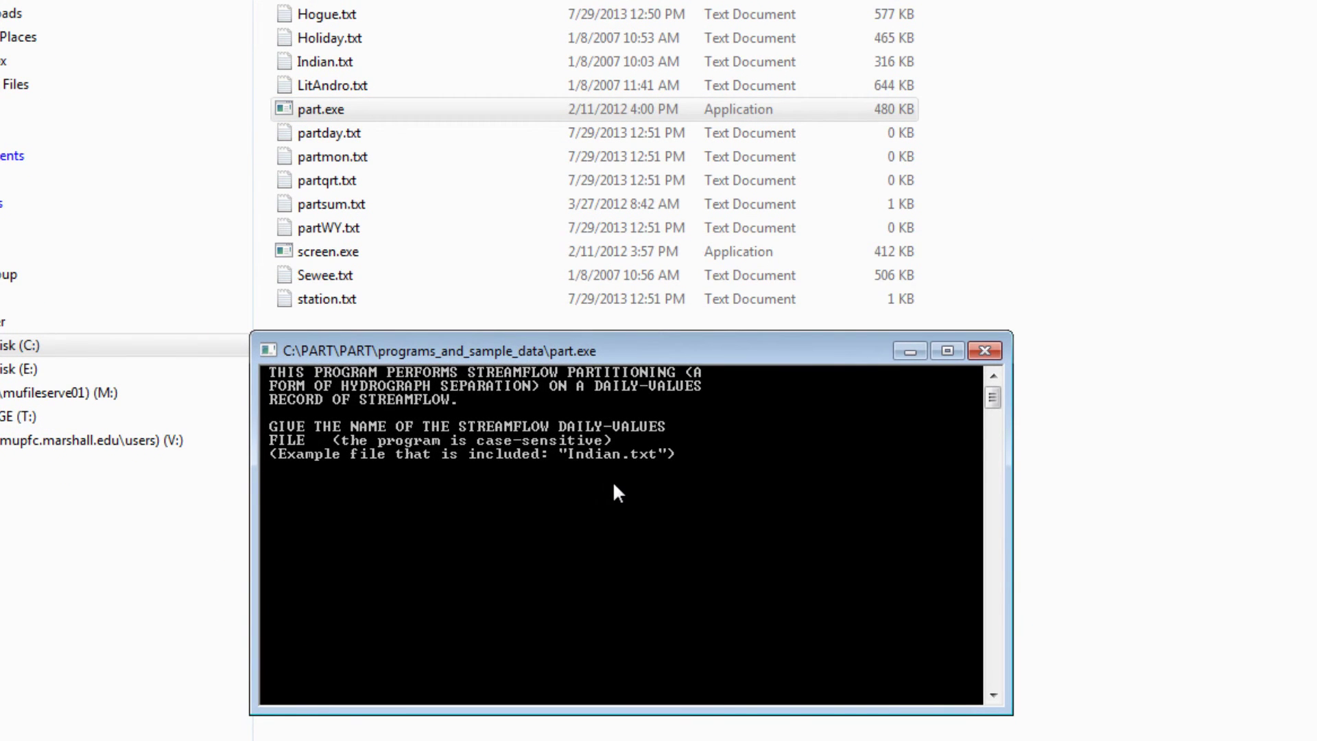
text(Hogue.txt)
key(Return)
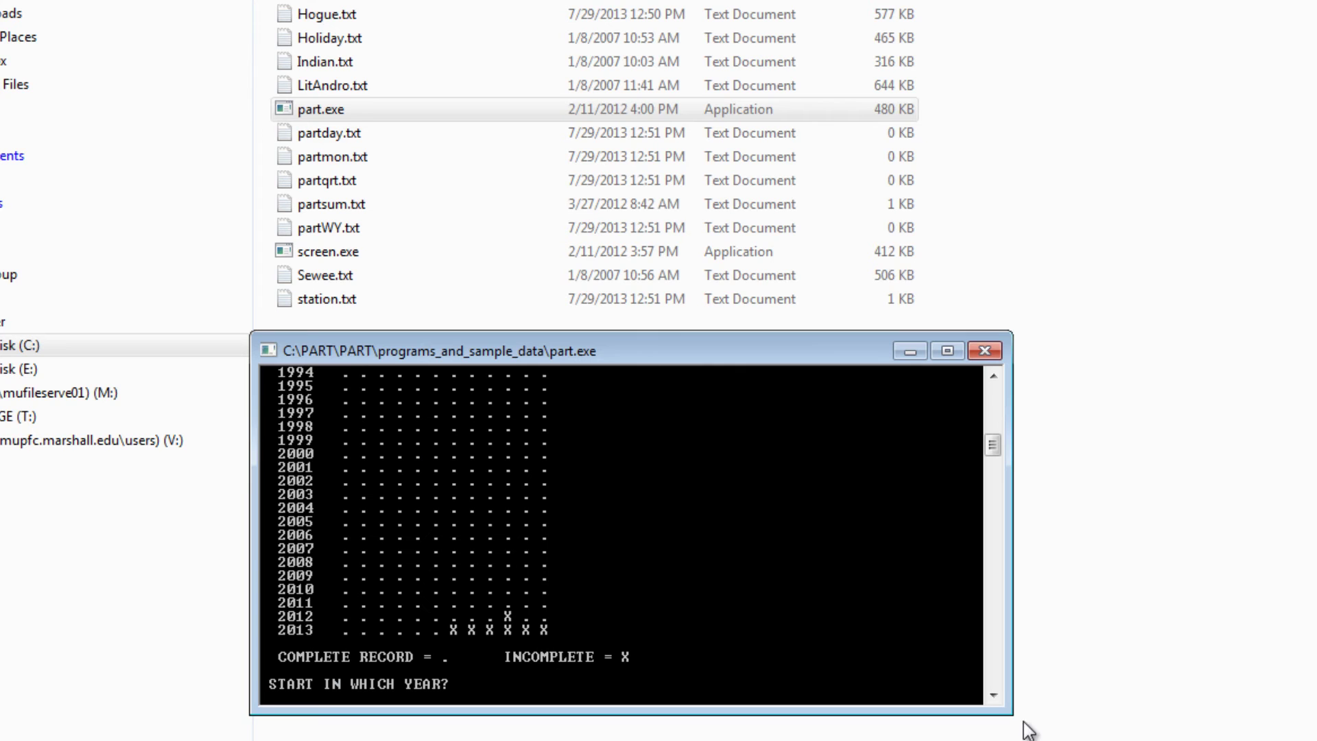
drag(1012, 714, 1011, 740)
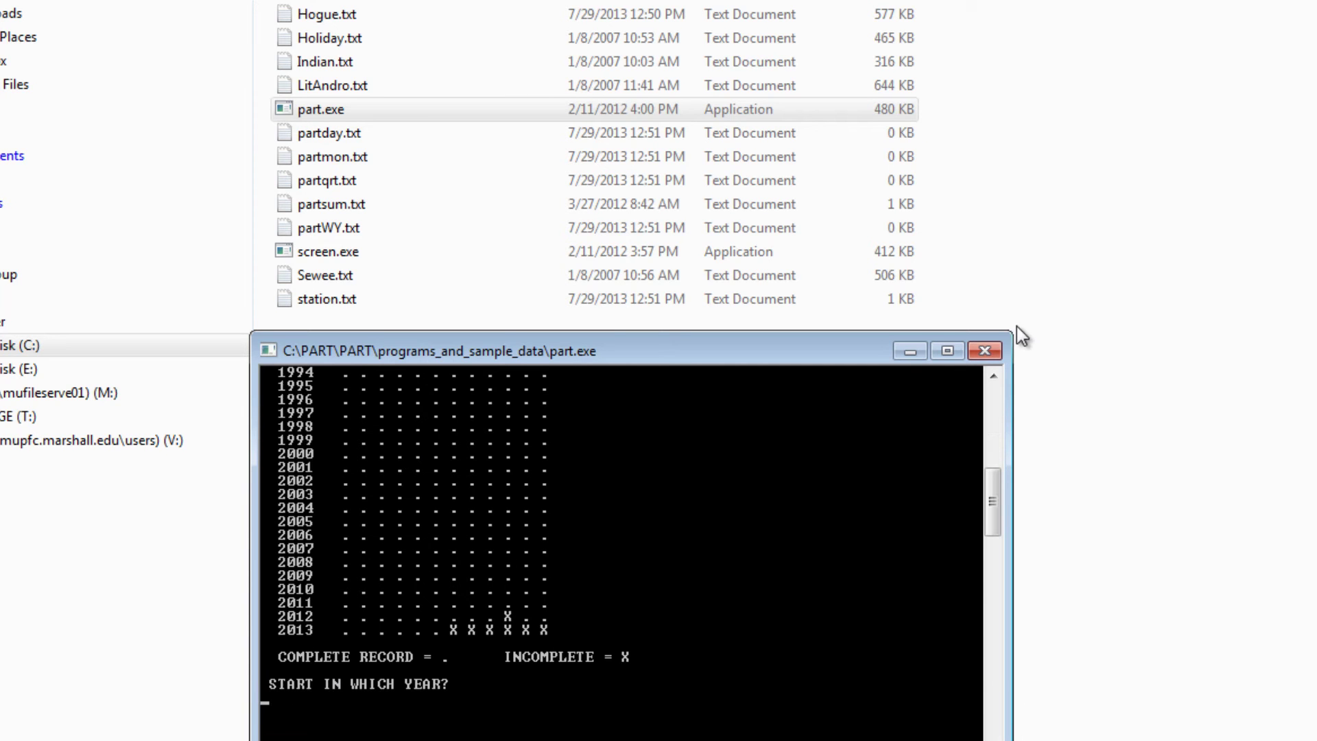
drag(1016, 329, 1003, 2)
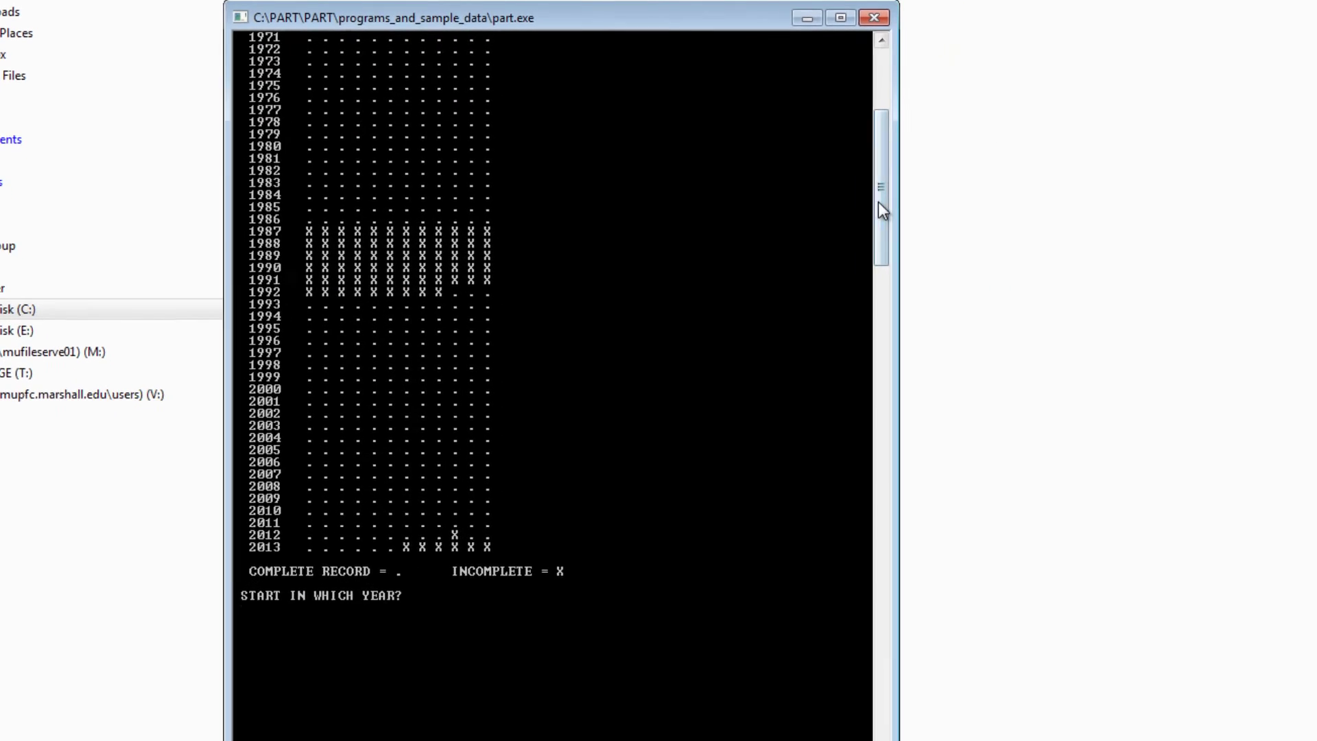
drag(986, 216, 987, 153)
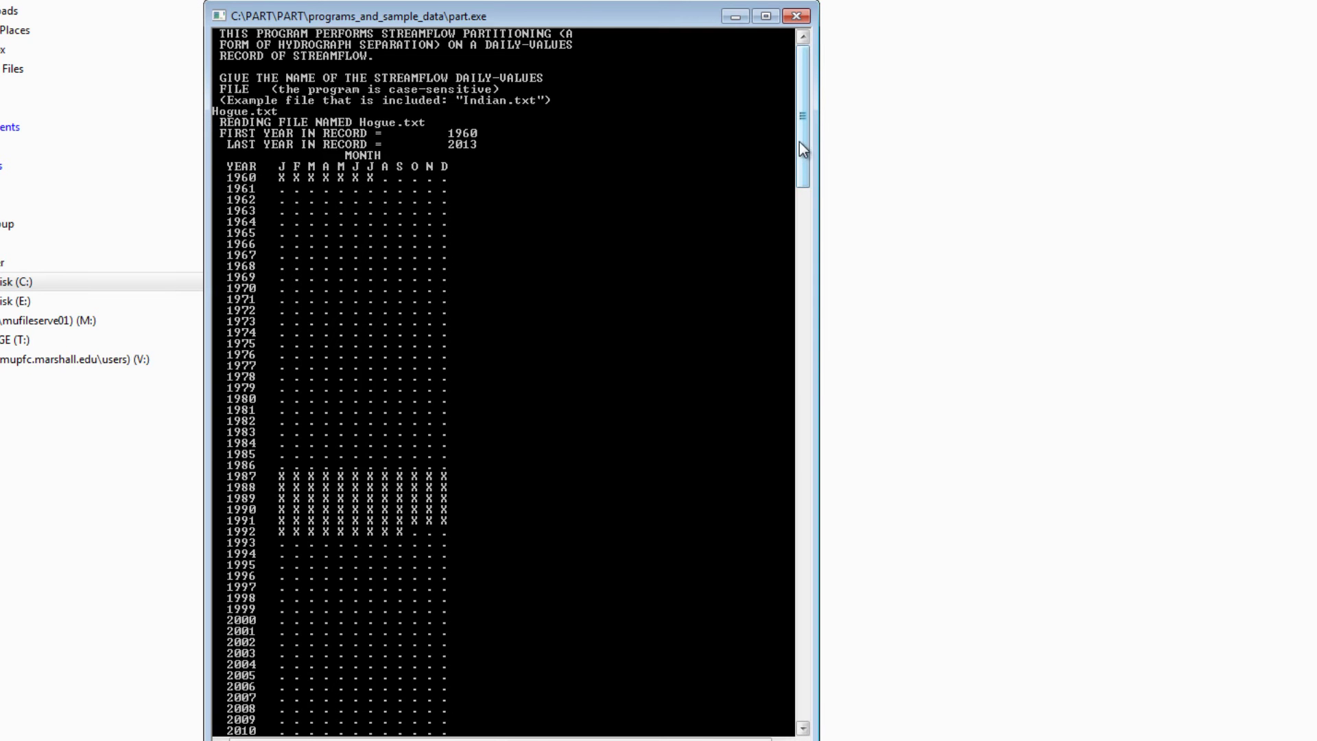
mouse_move(801, 142)
mouse_down()
mouse_move(809, 222)
mouse_move(814, 153)
mouse_up()
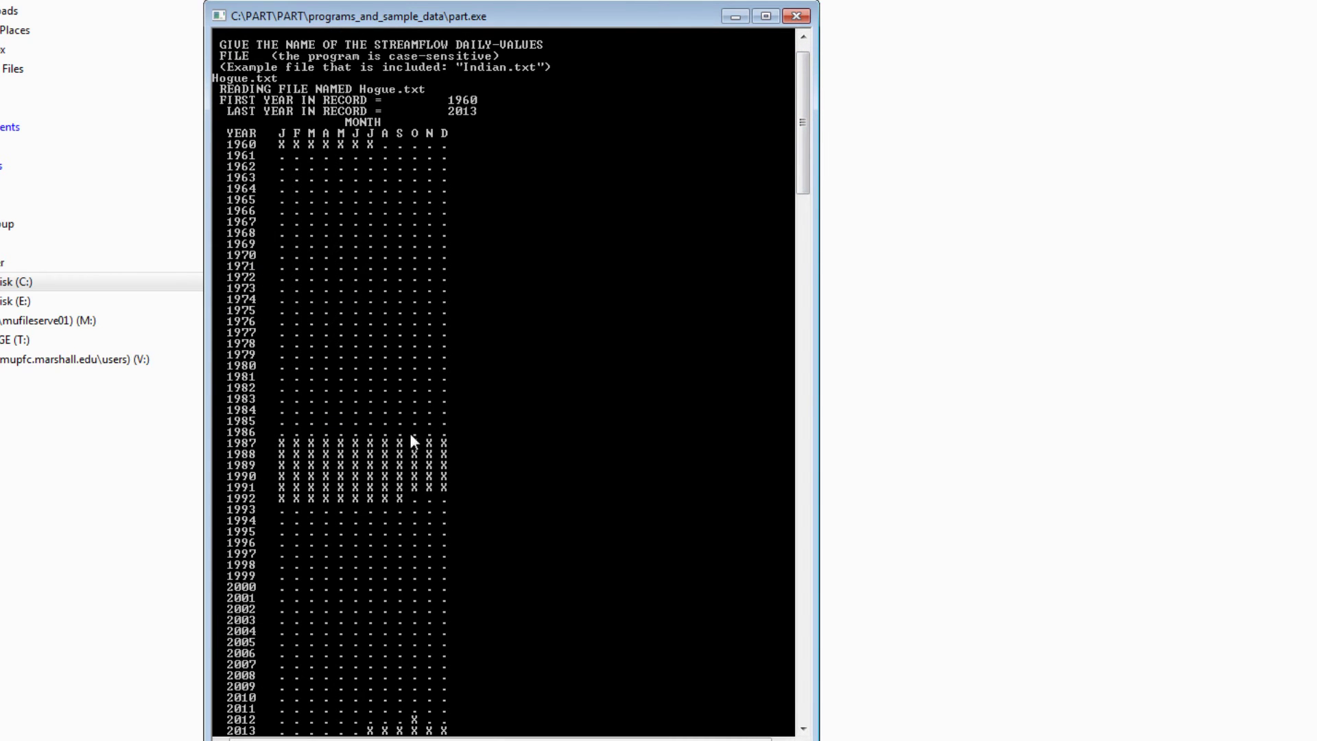
drag(797, 157, 803, 192)
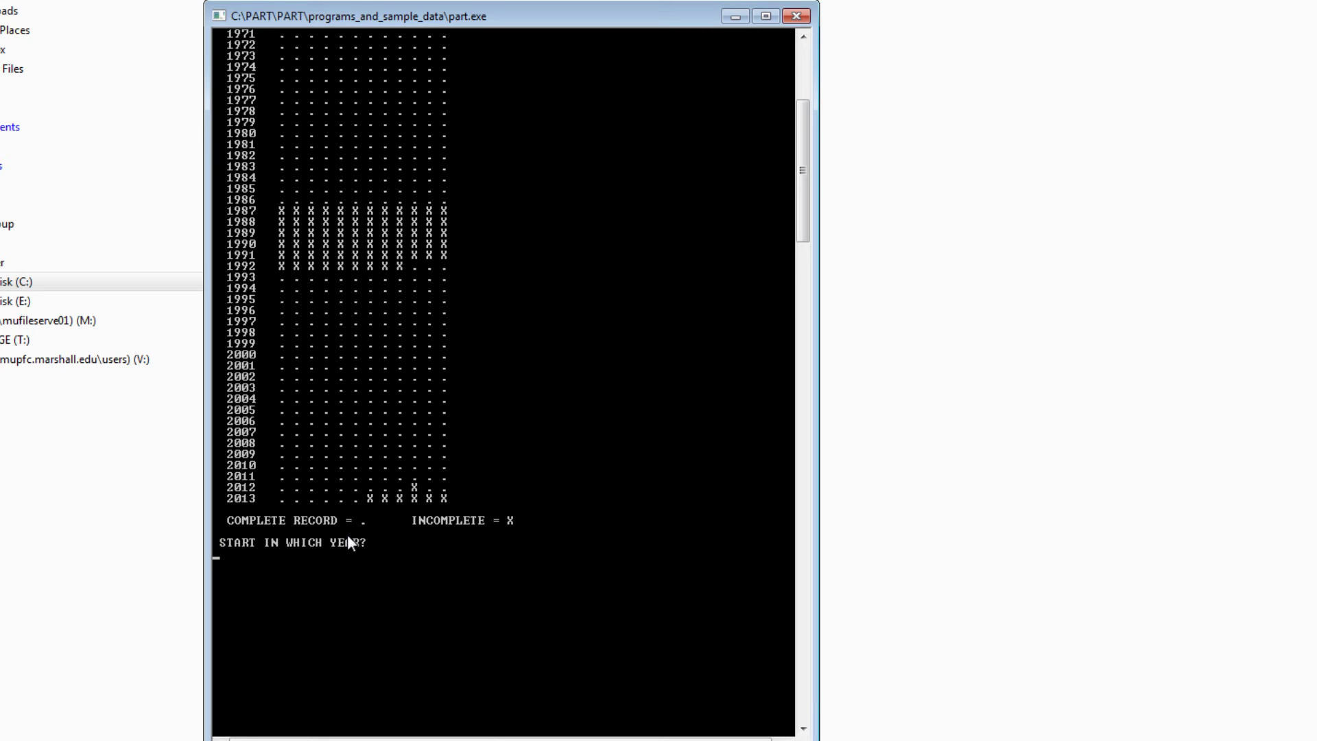
Step: Run PART for years 1993 to 2012, then exit after the streamflow-break error
text(1993)
key(Return)
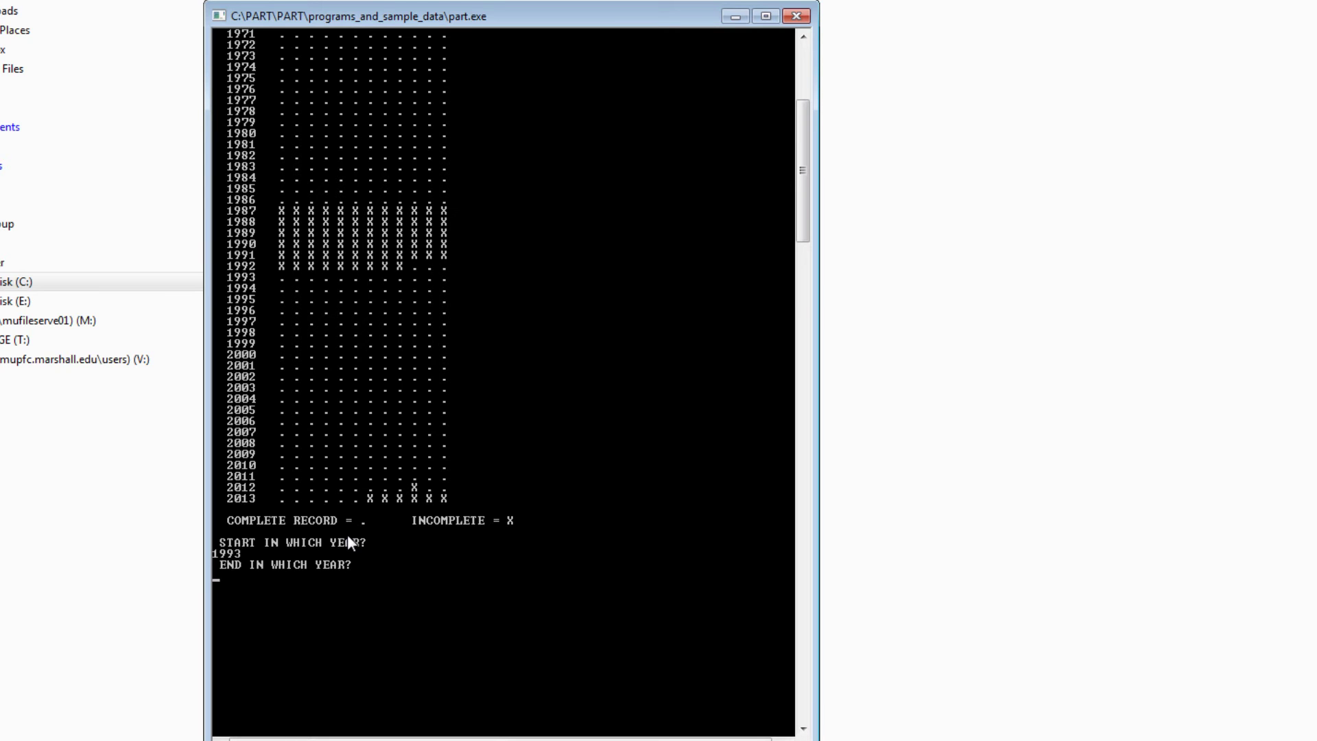
text(2012)
key(Return)
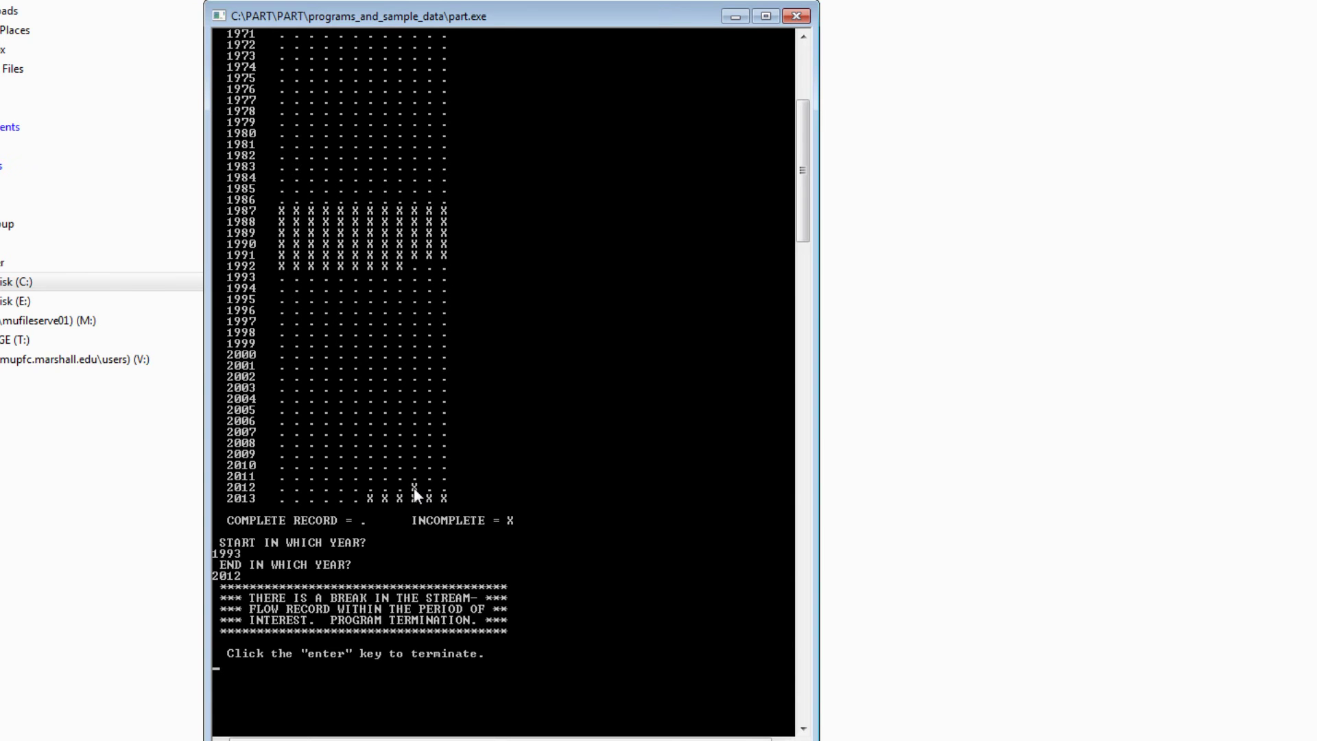
key(Return)
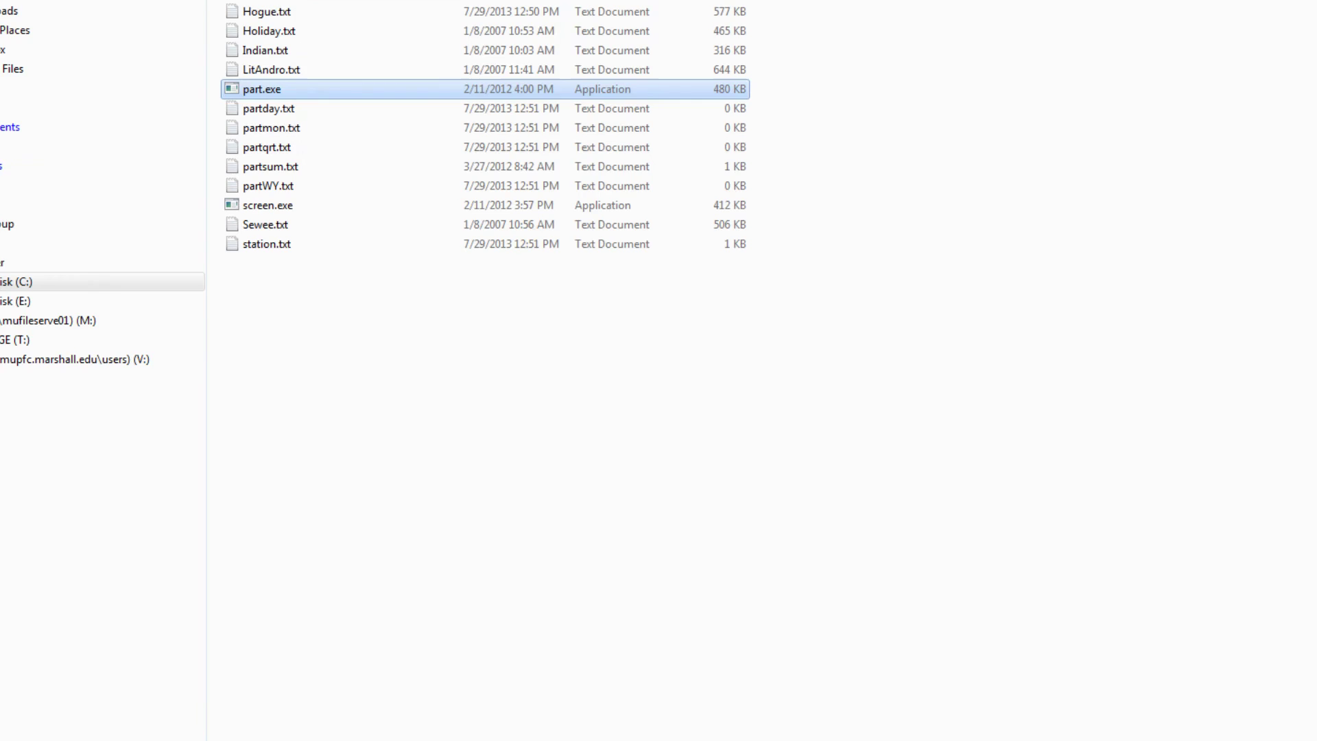
Step: Launch PART again and enter Hogue.txt as the streamflow file
double_click(262, 89)
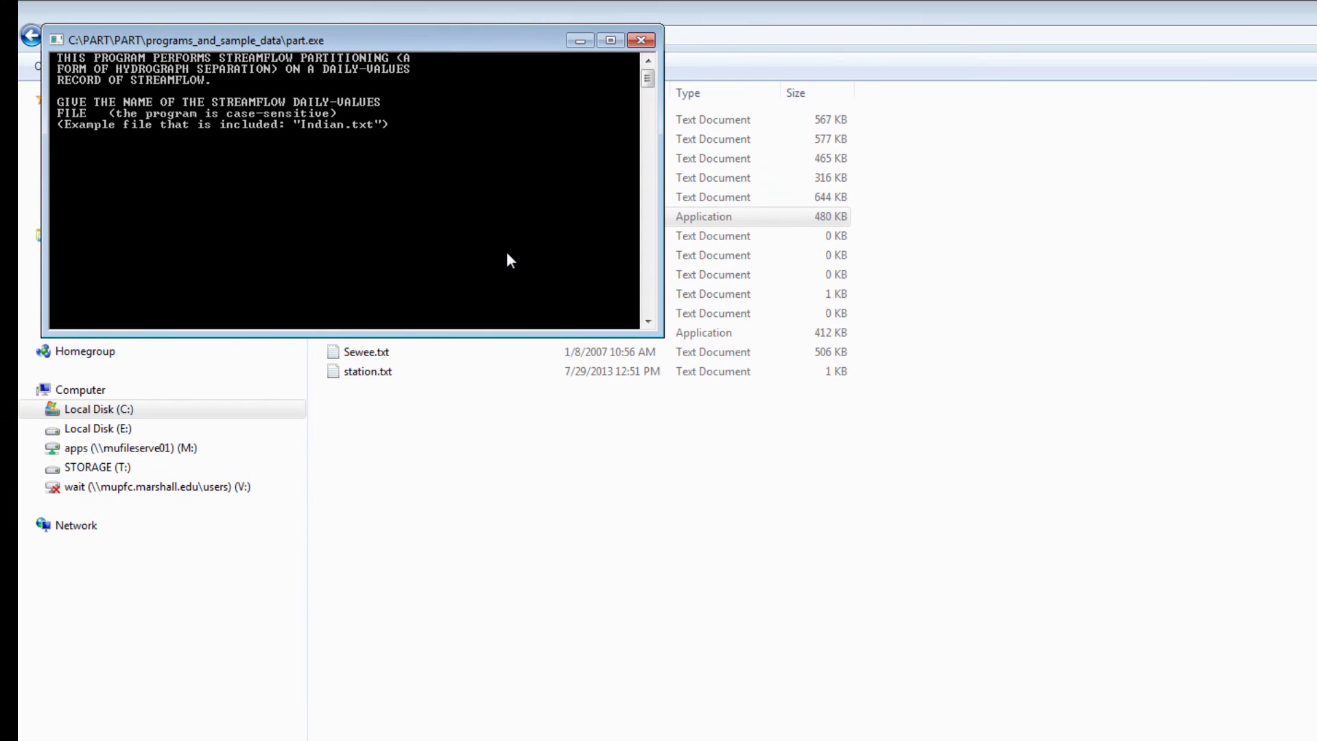
text(Hogue.txt)
key(Return)
key(Return)
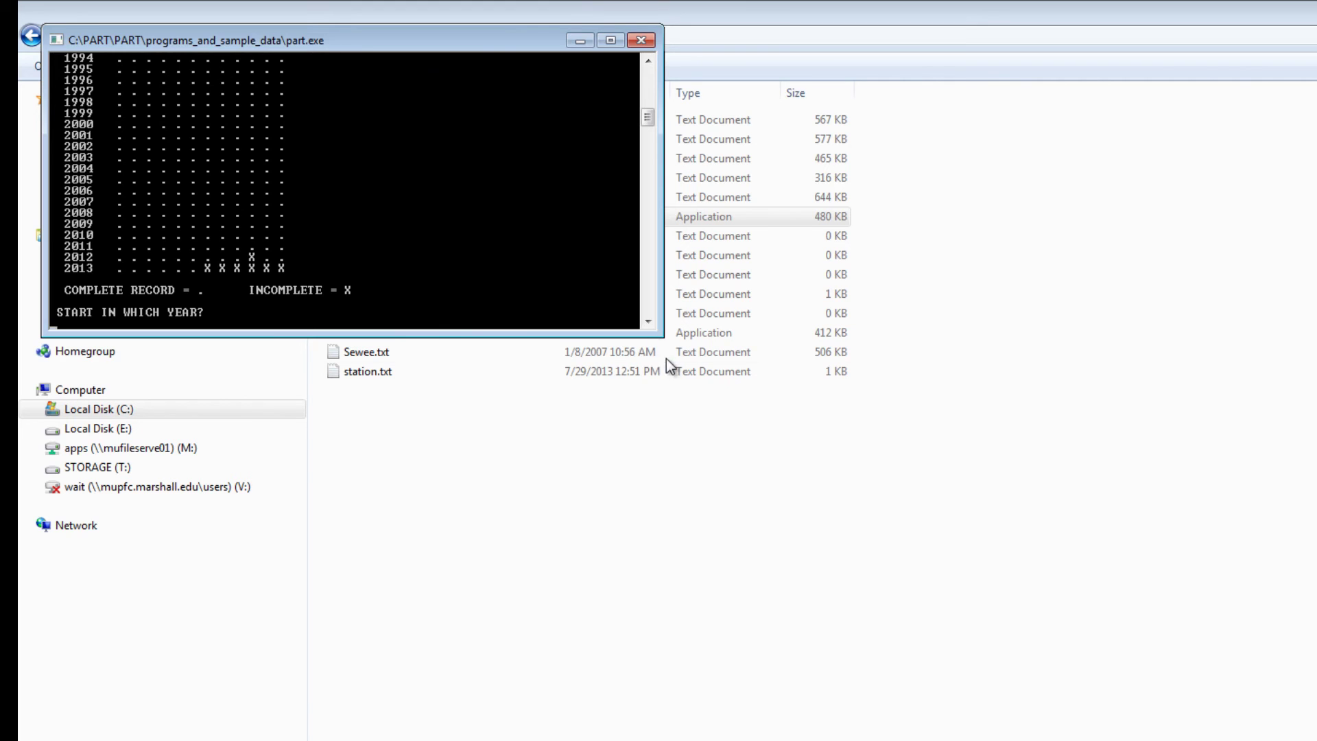
key(super+shift+Up)
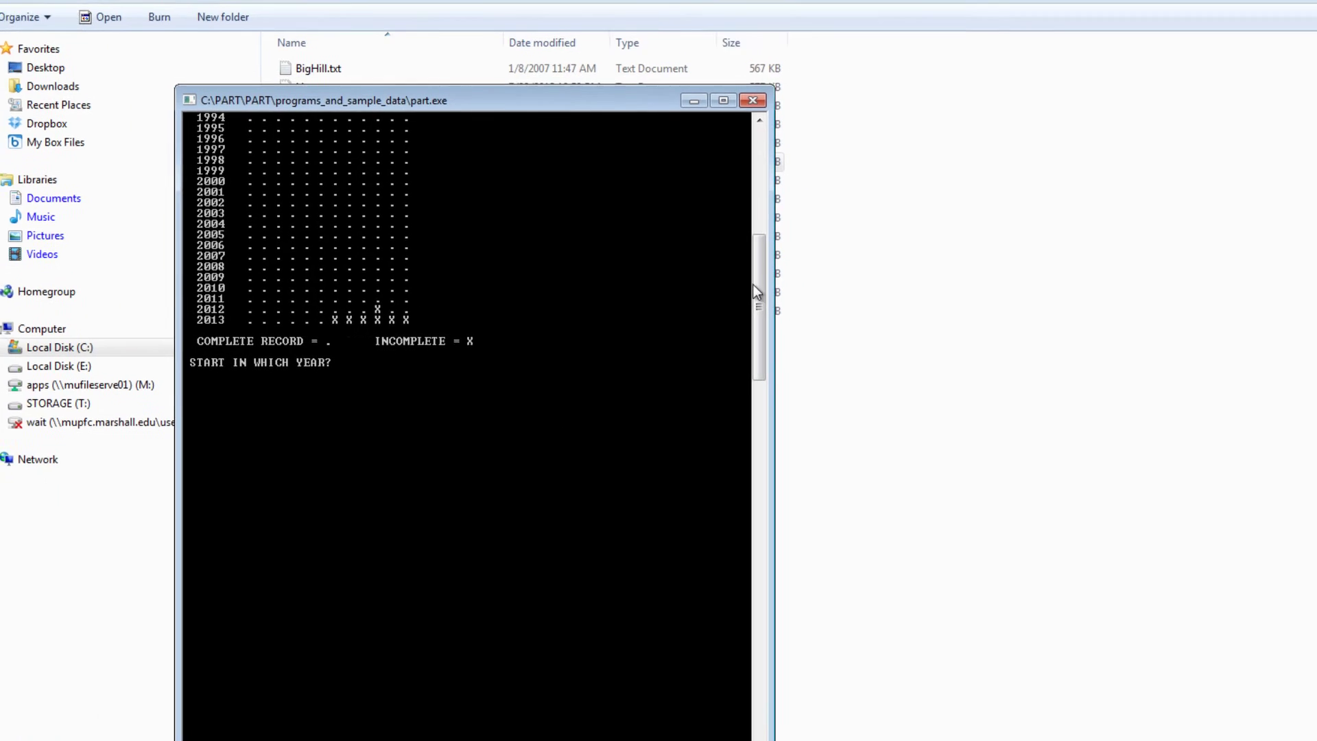
drag(607, 219, 592, 144)
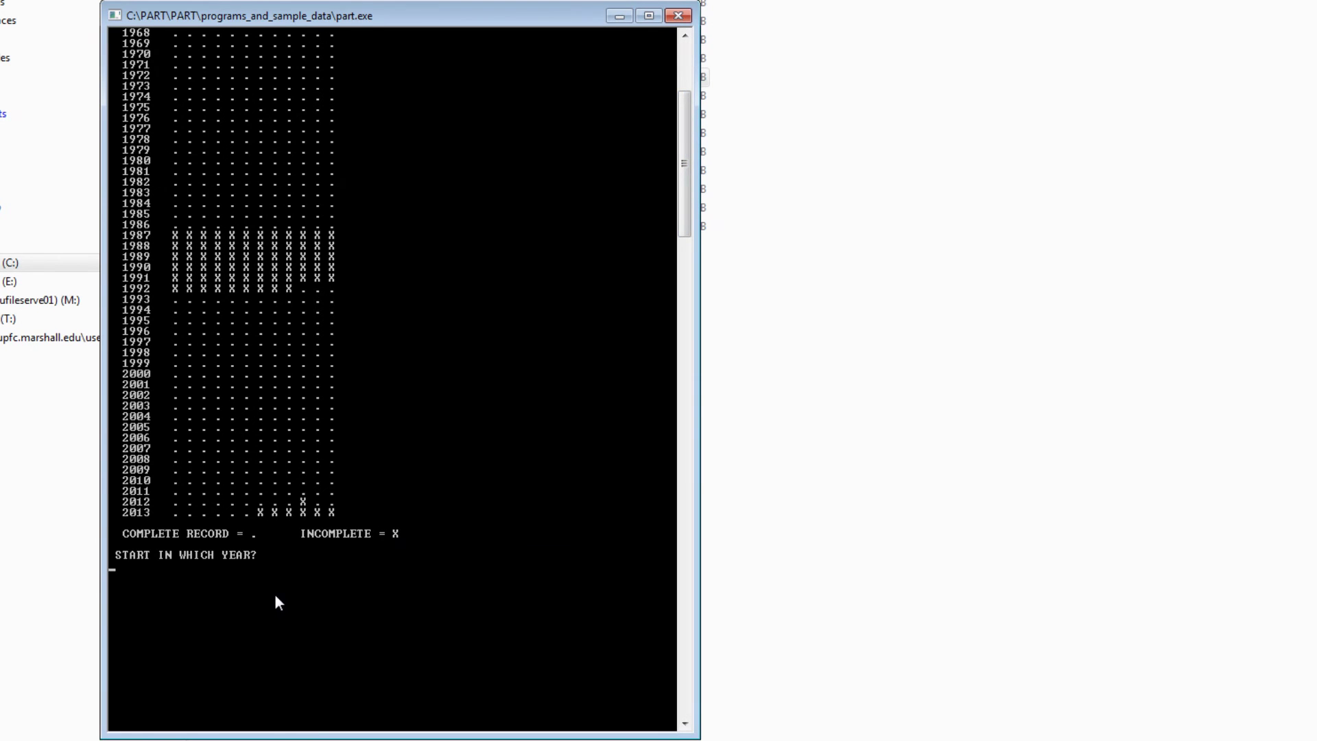
Step: Run the partition for 1993–2011, yielding mean base flow 8.58 cfs, and close the console
text(1993)
key(Return)
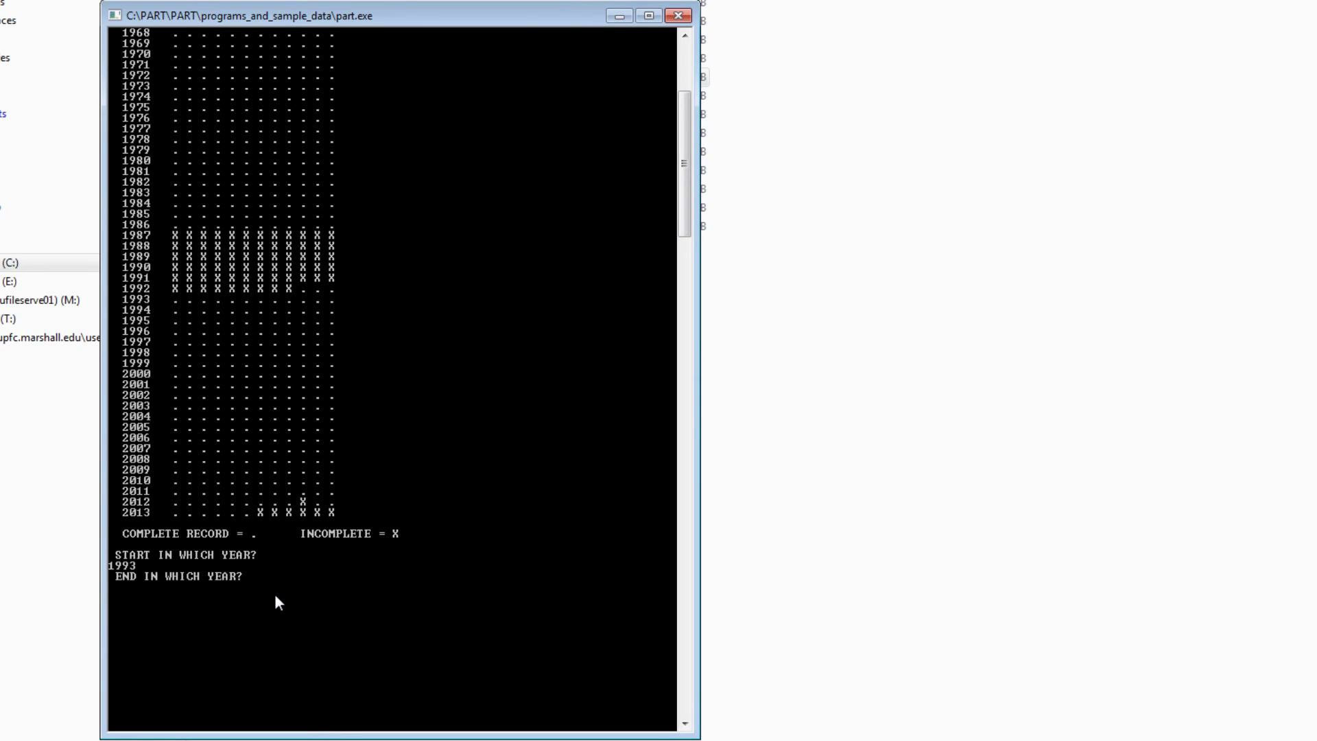
text(2011)
key(Return)
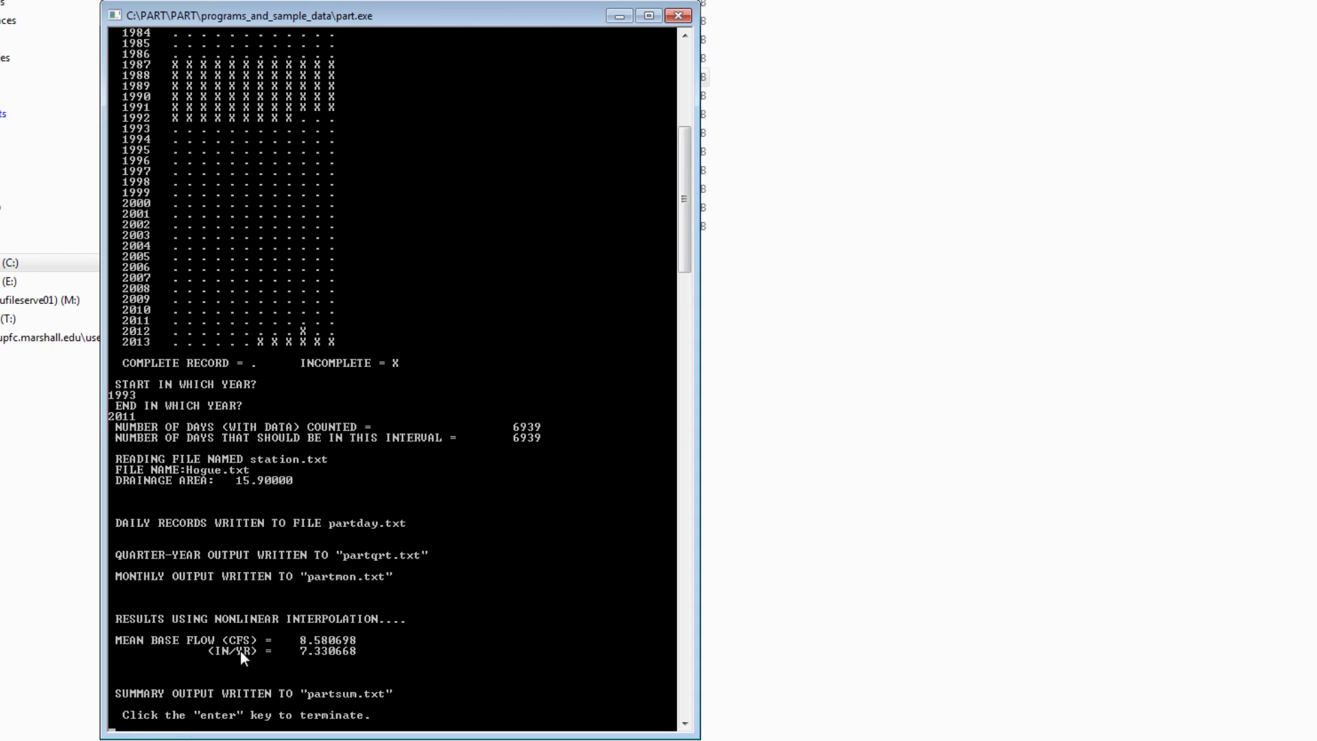
key(Return)
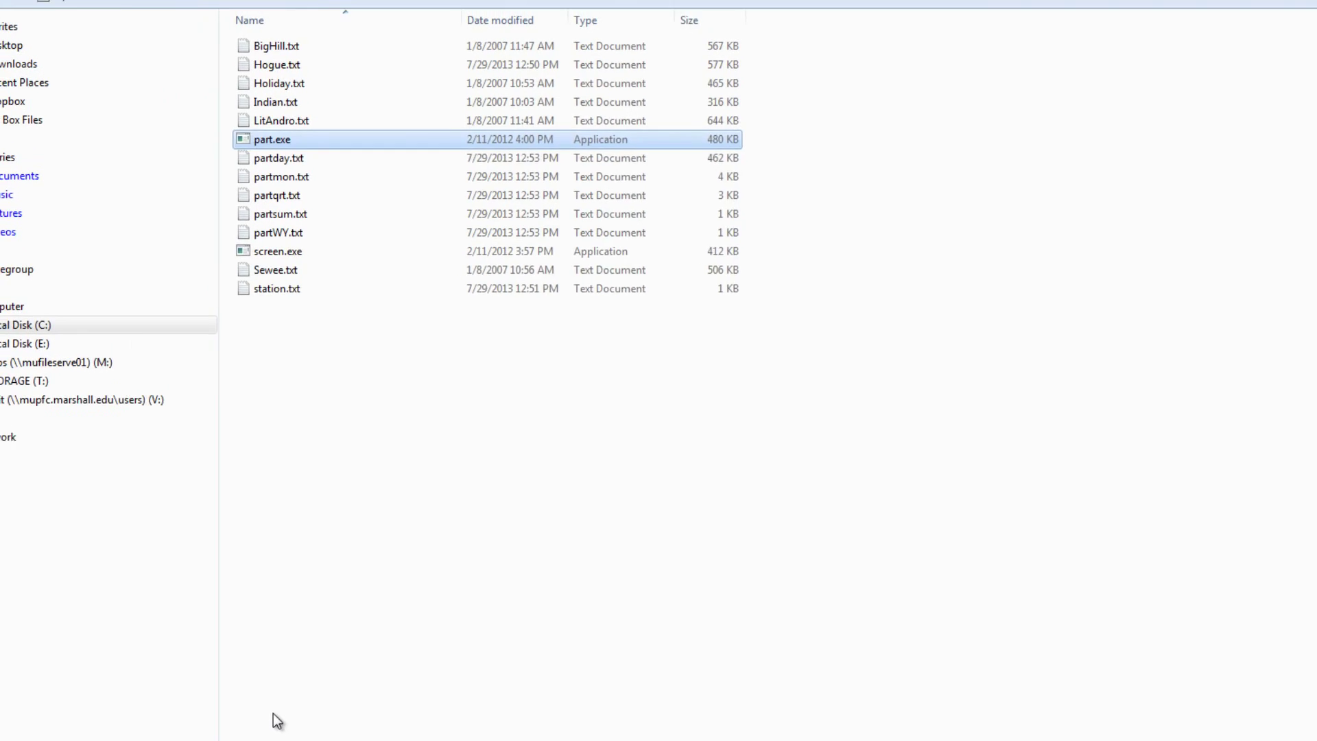
Step: Sort files newest first and open partsum.txt to see the Hogue.txt 1993–2011 summary row
click(515, 47)
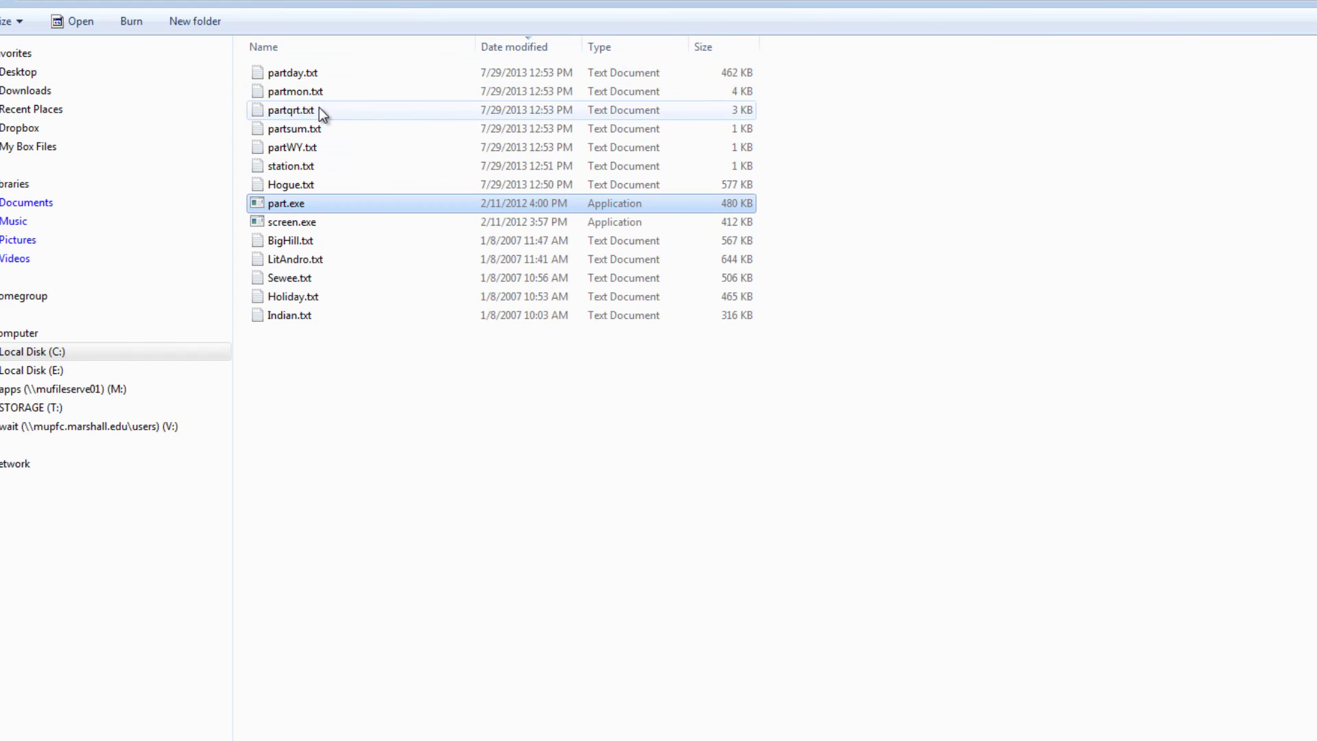
double_click(320, 129)
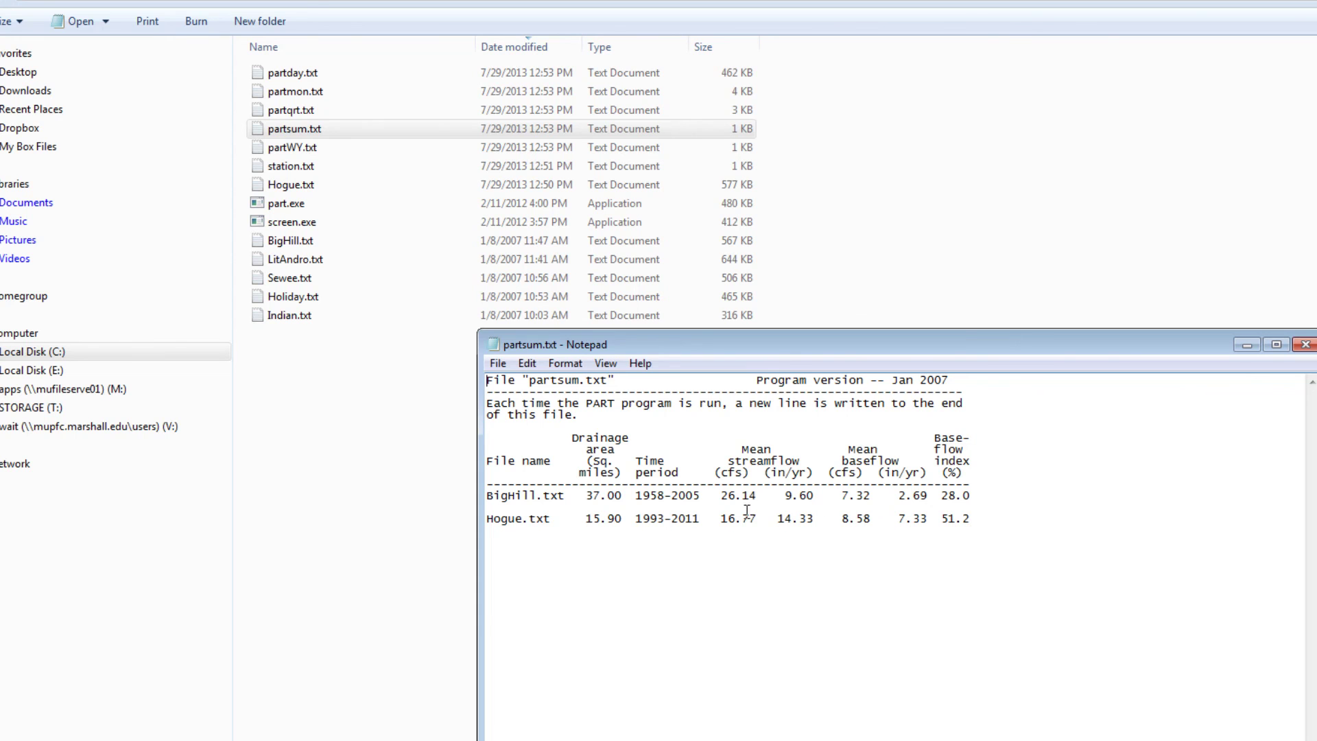
Step: Close the summary file and review the quarterly output partqrt.txt
click(1305, 346)
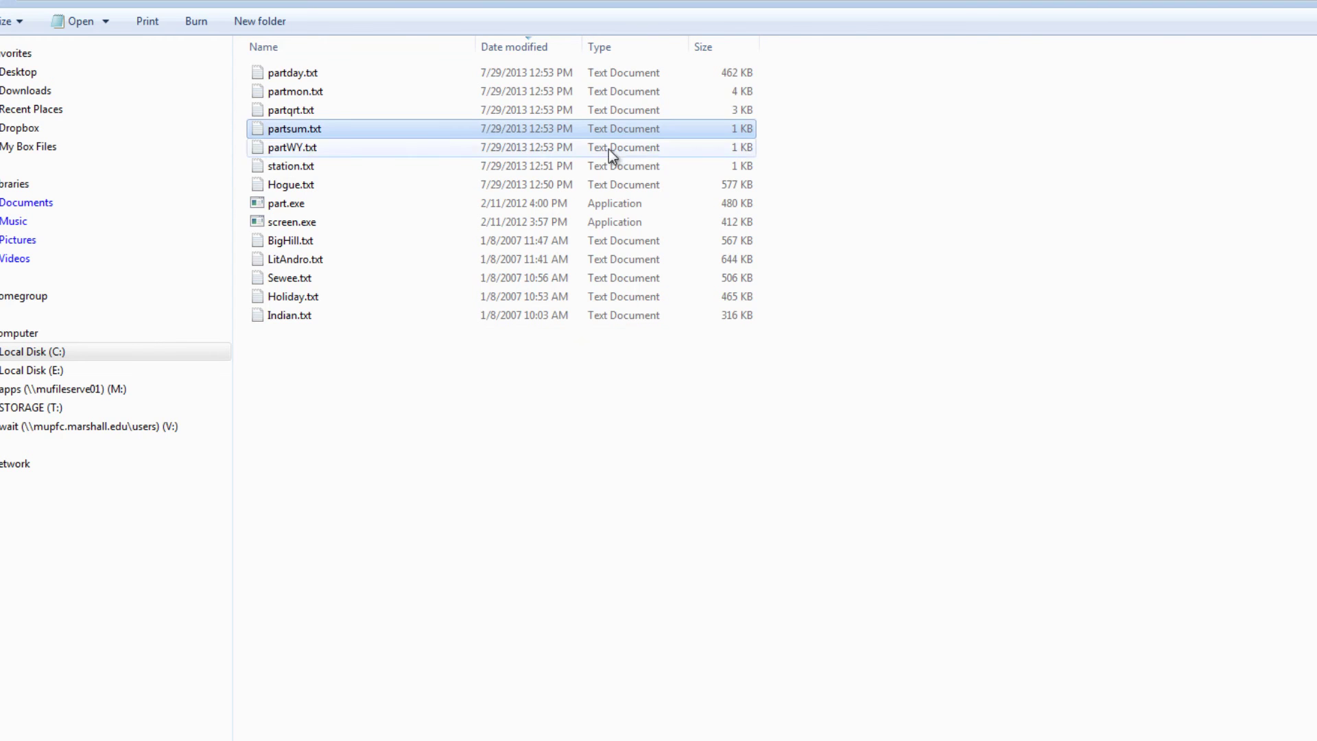
double_click(339, 110)
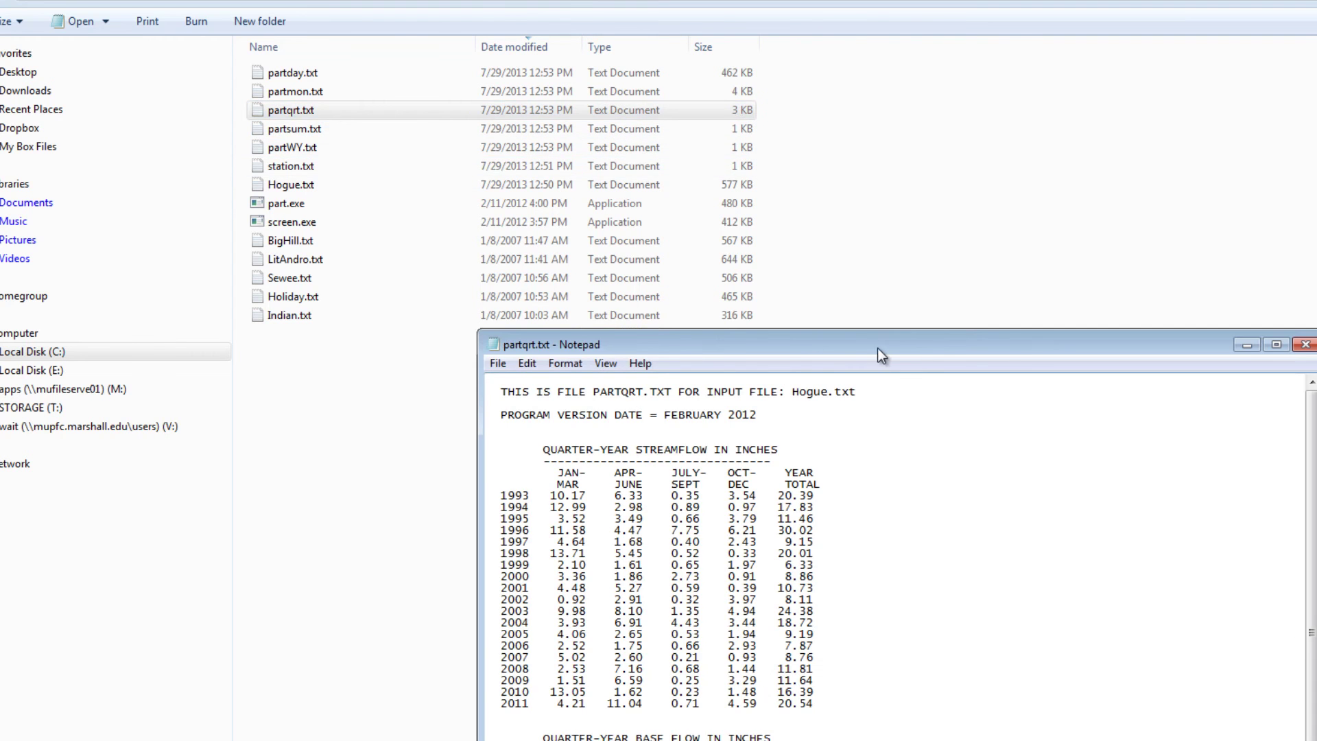
drag(879, 339, 843, 245)
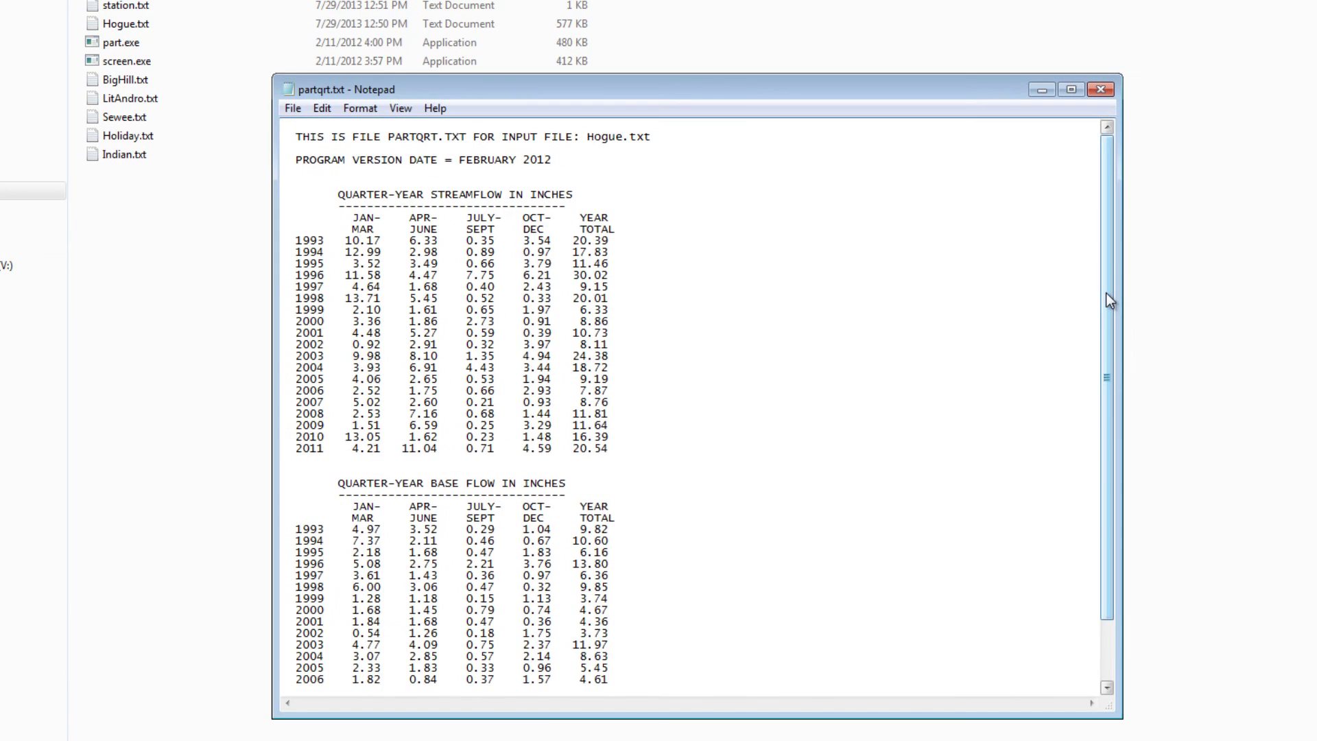
drag(1312, 549, 1310, 572)
drag(1106, 323, 1057, 285)
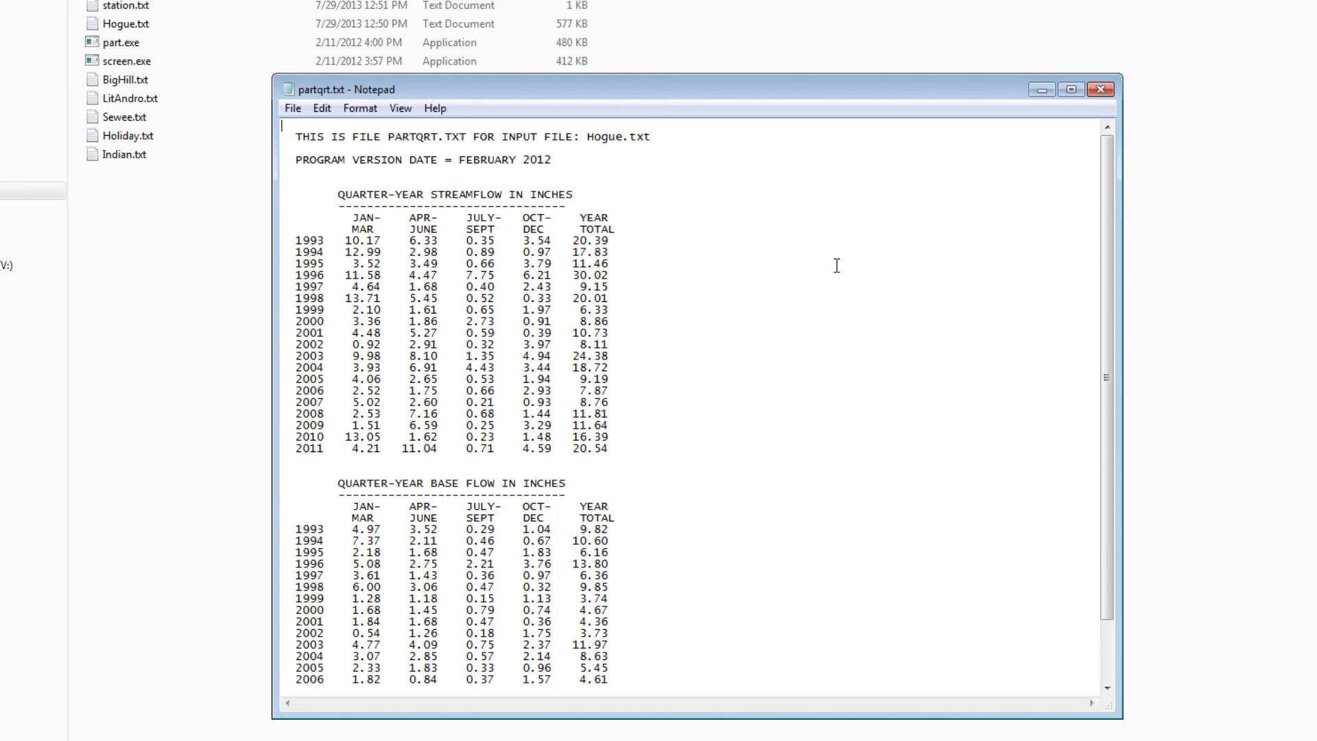
click(1101, 90)
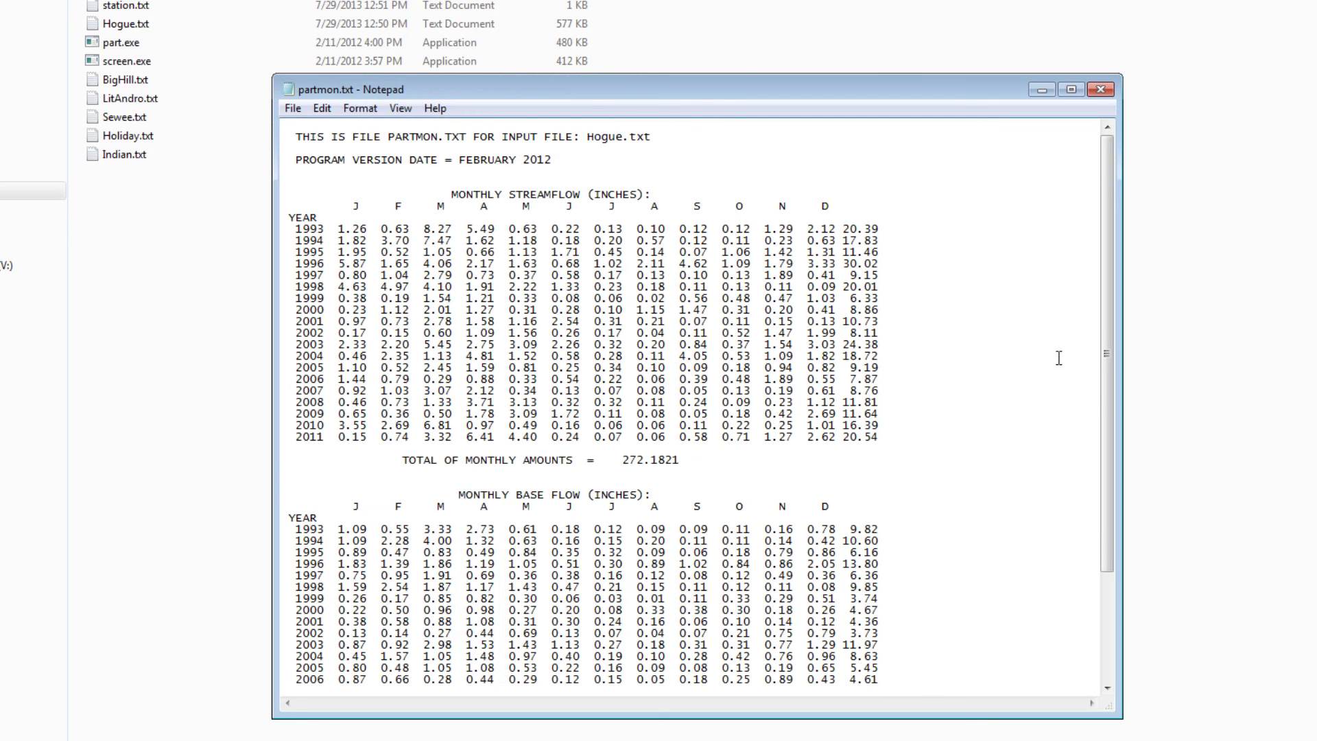
Step: Scroll through the monthly output partmon.txt to the end and close it
drag(1105, 334, 1118, 370)
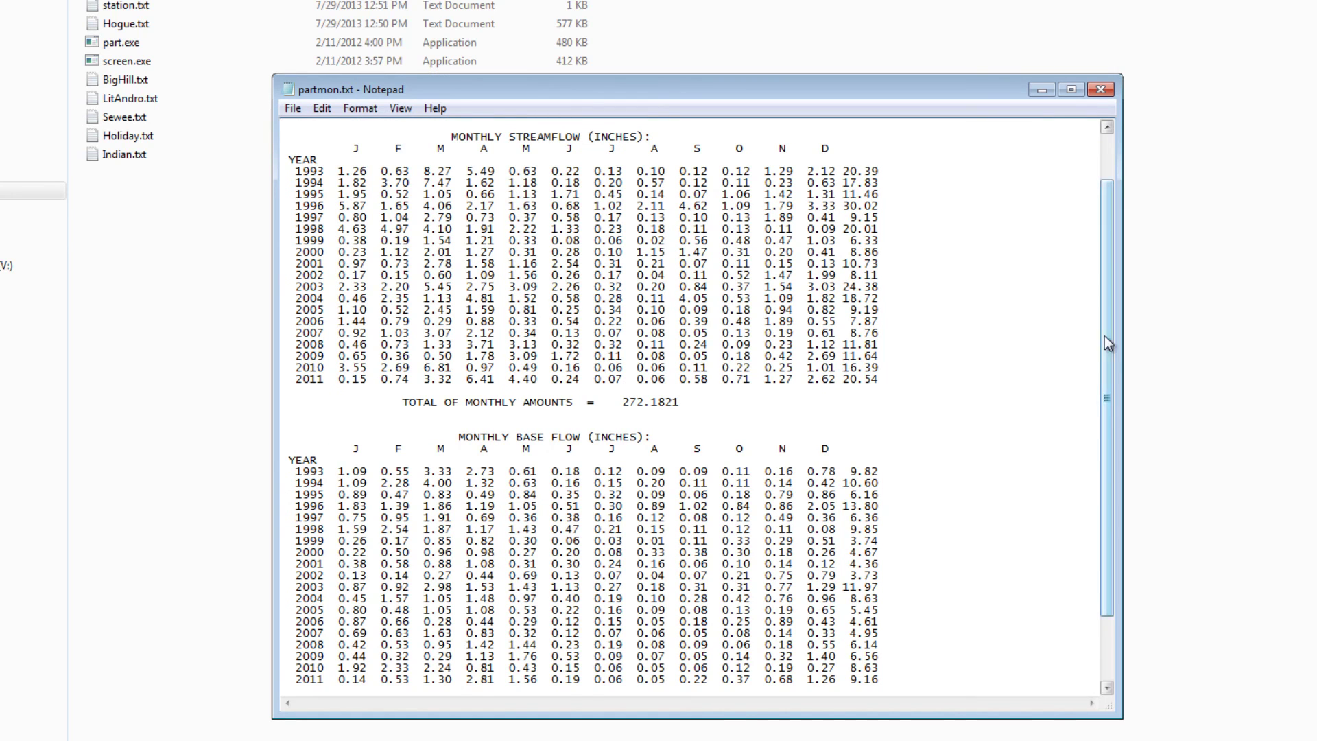
drag(1104, 336, 1117, 405)
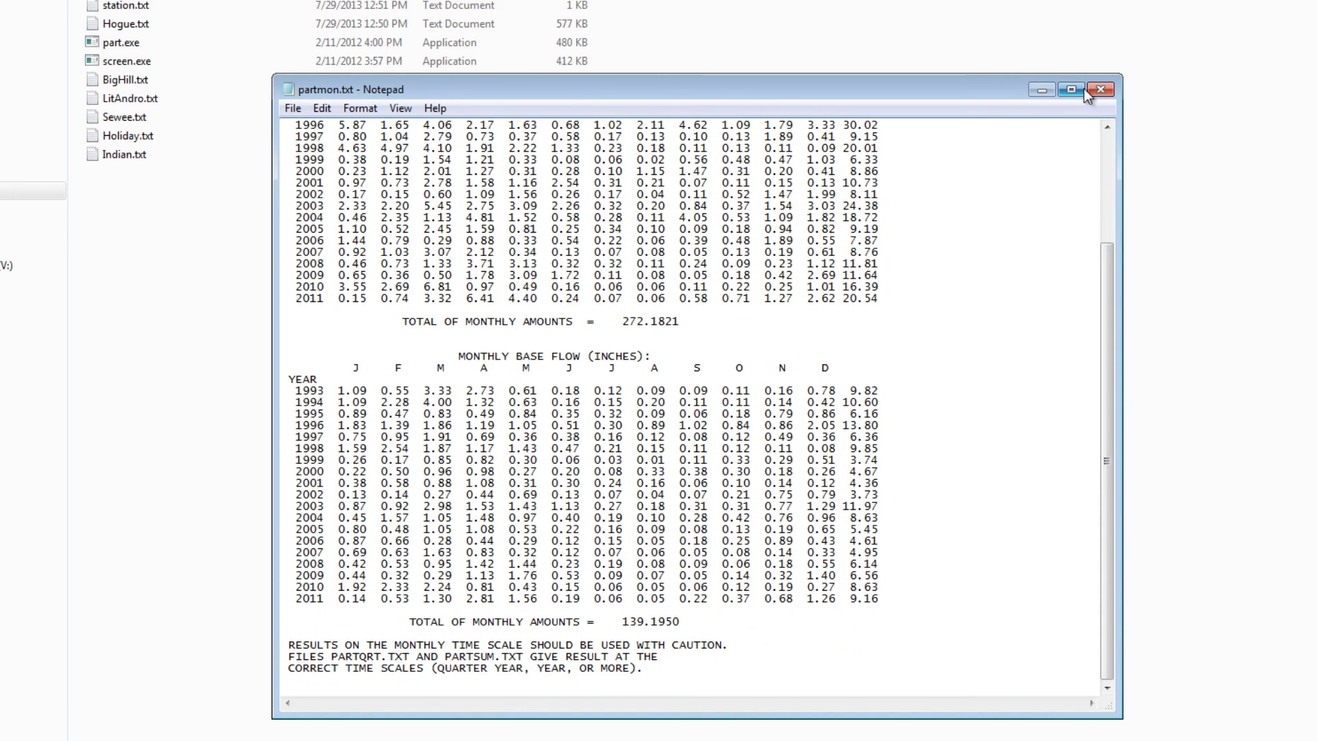
click(1100, 90)
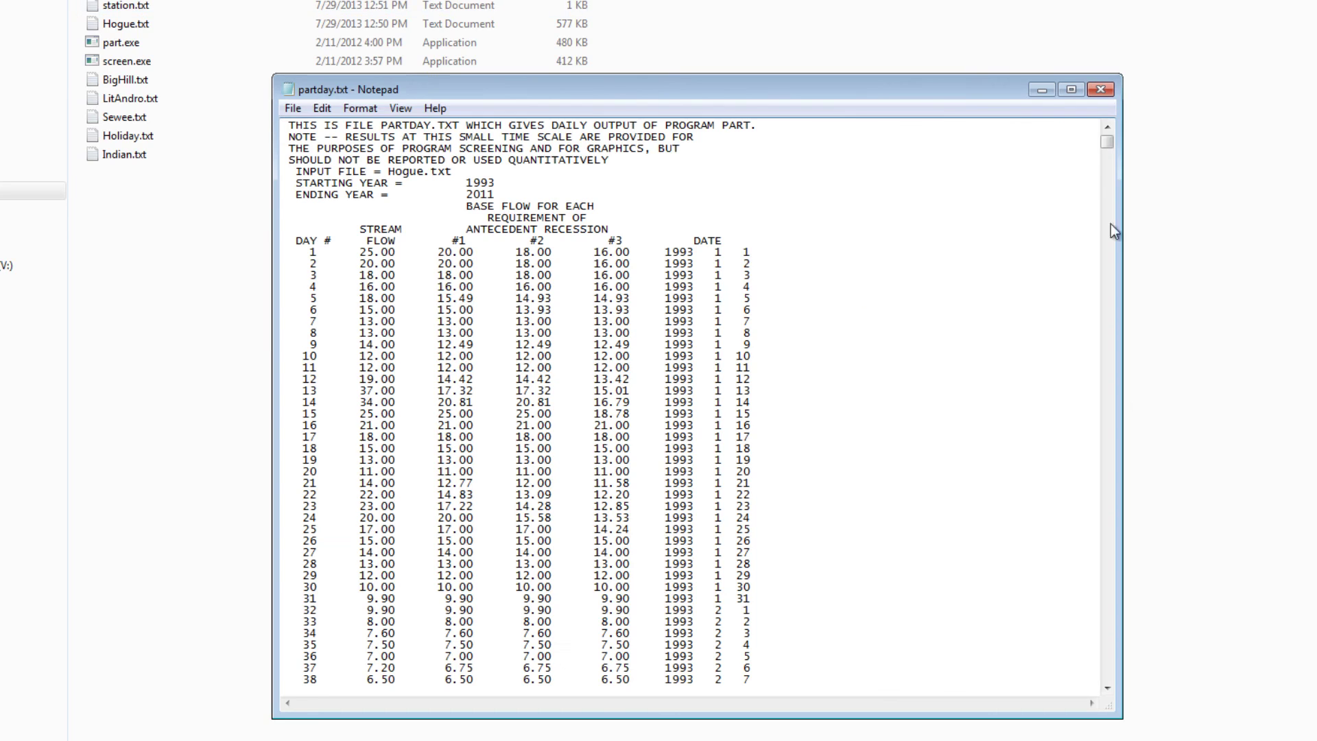
Step: Review partday.txt, re-sort by name, and check station.txt's 15.9 square-mile drainage area
mouse_move(1109, 144)
mouse_down()
mouse_move(1118, 357)
mouse_move(1123, 130)
mouse_up()
click(1104, 89)
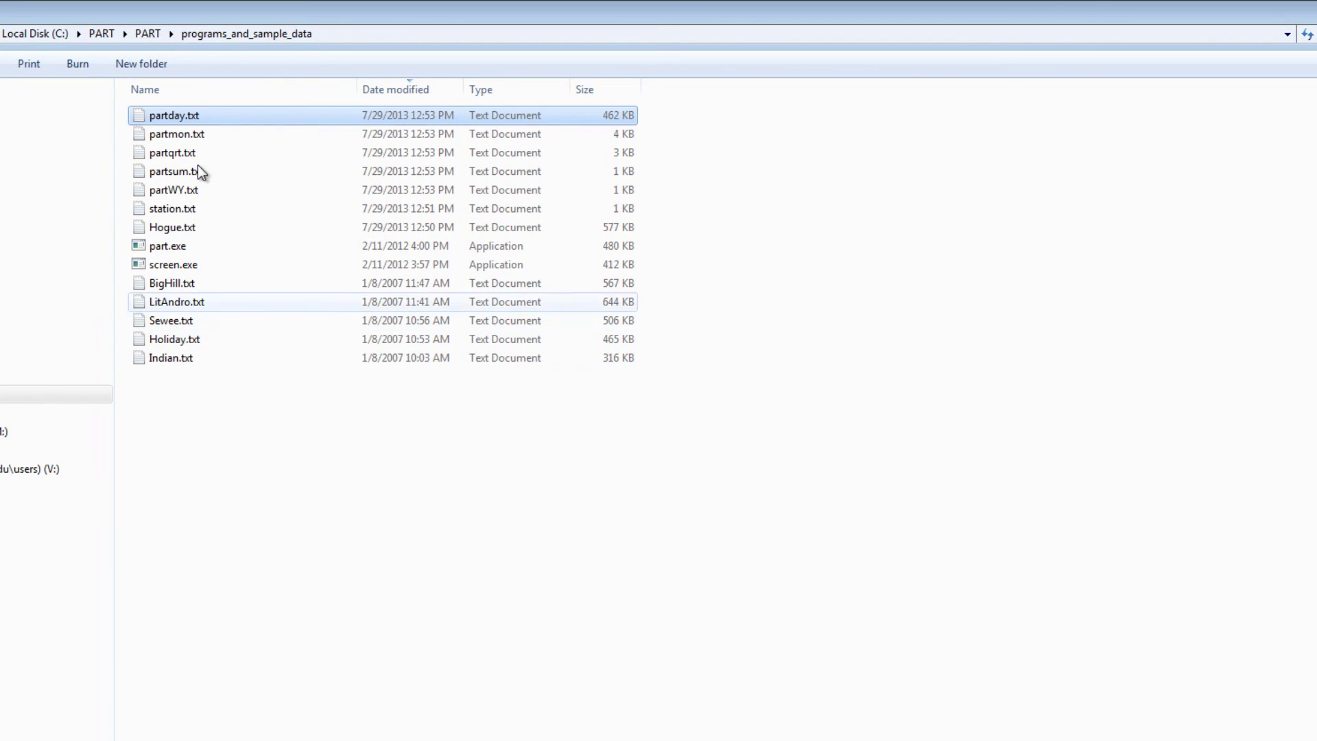
click(201, 87)
double_click(197, 361)
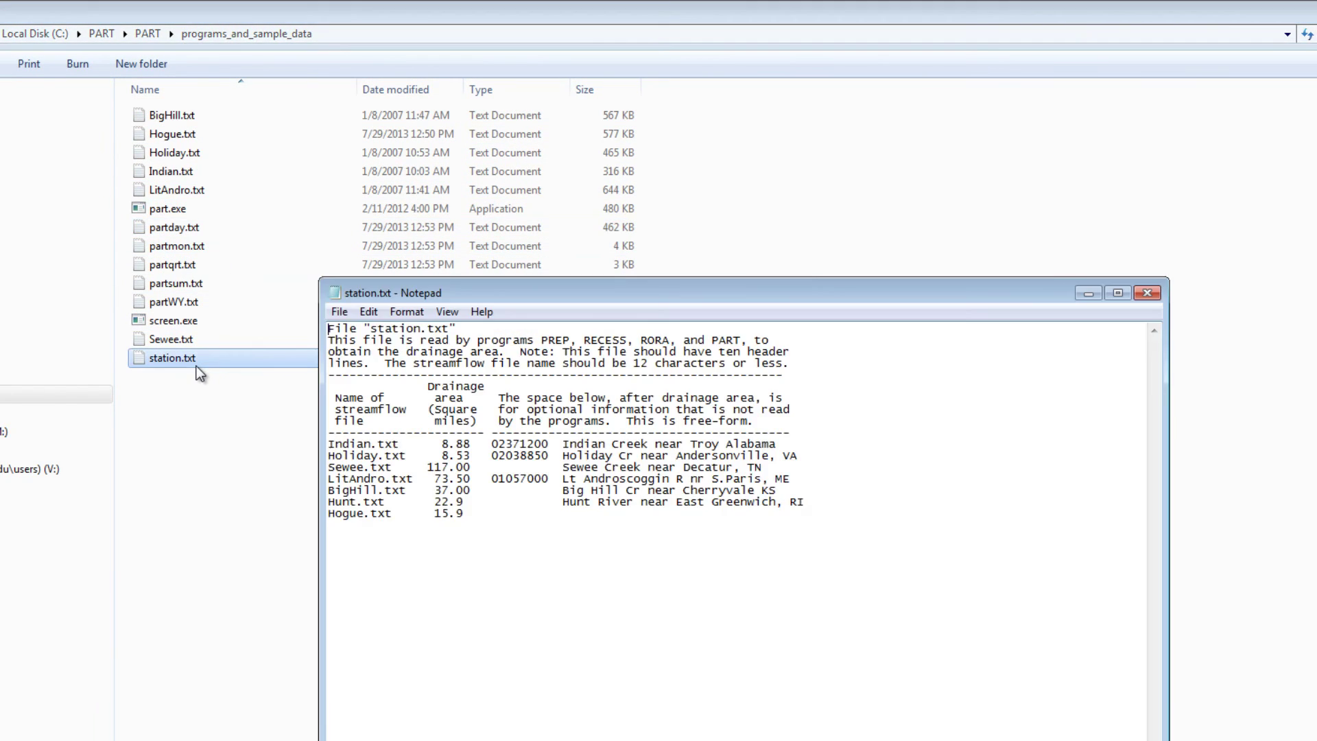
click(1147, 293)
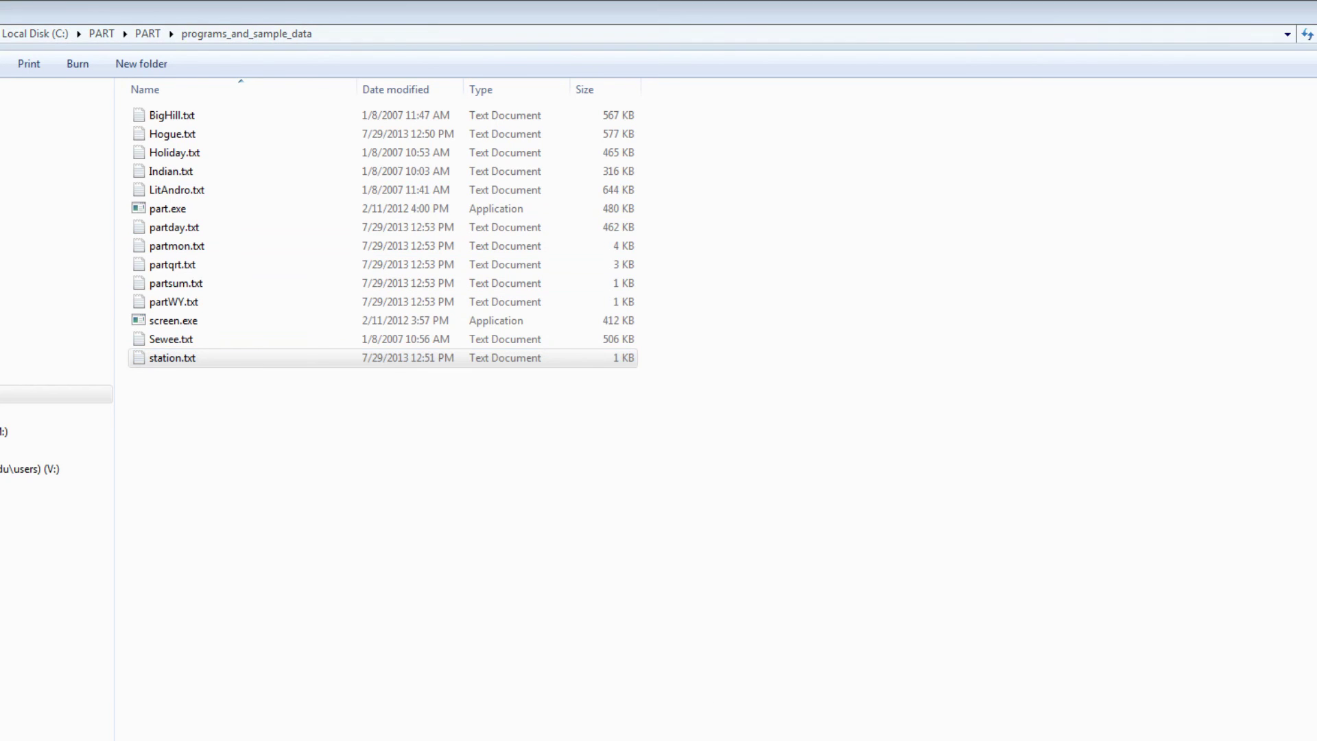